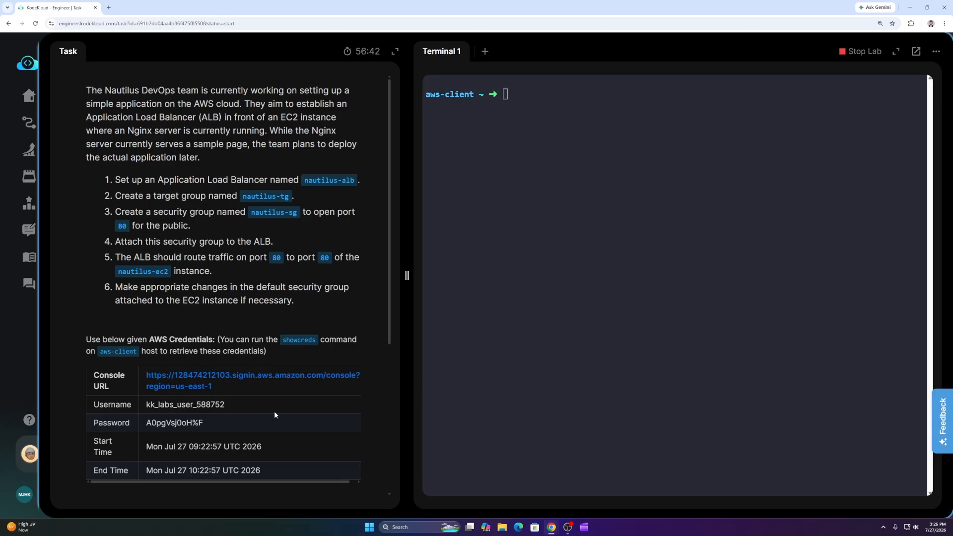
# Step: Open the AWS console sign-in link from the lab task and fill in the provided username
pyautogui.click(190, 387)
pyautogui.click(72, 5)
pyautogui.moveTo(209, 405); pyautogui.dragTo(141, 404)
pyautogui.rightClick(151, 407)
pyautogui.click(169, 291)
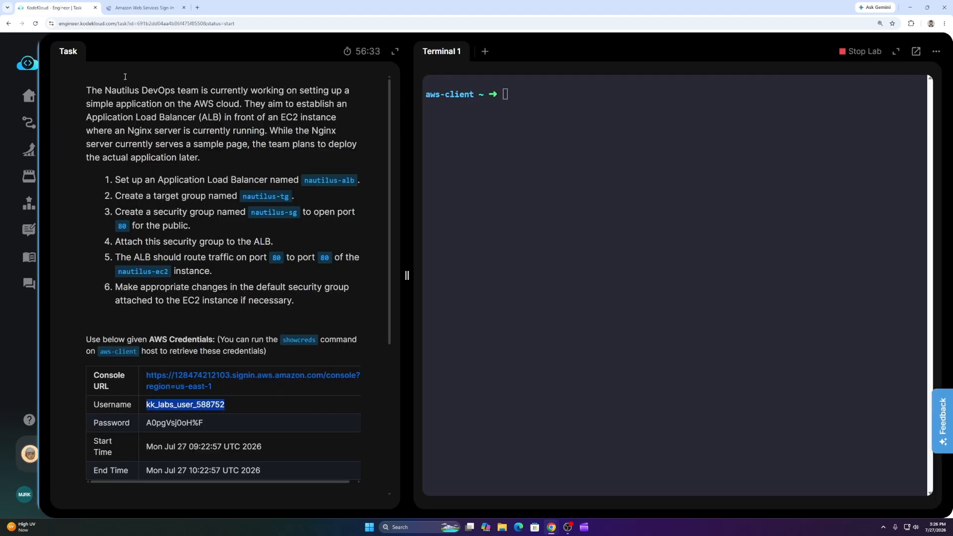
pyautogui.click(142, 8)
pyautogui.moveTo(375, 175); pyautogui.dragTo(314, 174)
pyautogui.hotkey('ctrl', 'v')
# Step: Copy the lab account password from the task into the AWS sign-in form's password field and sign in
pyautogui.click(72, 5)
pyautogui.moveTo(210, 423); pyautogui.dragTo(143, 423)
pyautogui.rightClick(152, 425)
pyautogui.click(169, 310)
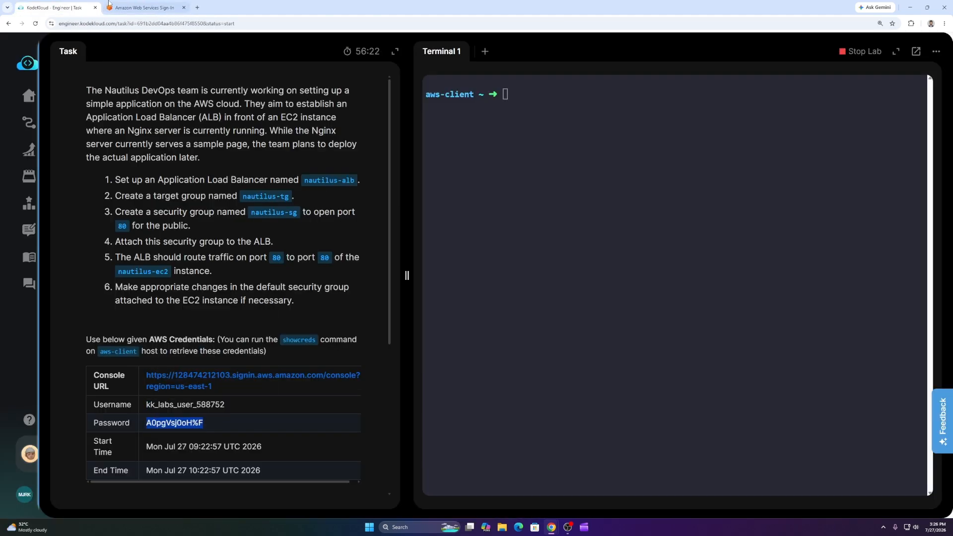
pyautogui.click(142, 8)
pyautogui.moveTo(376, 202); pyautogui.dragTo(314, 202)
pyautogui.hotkey('ctrl', 'v')
pyautogui.click(365, 235)
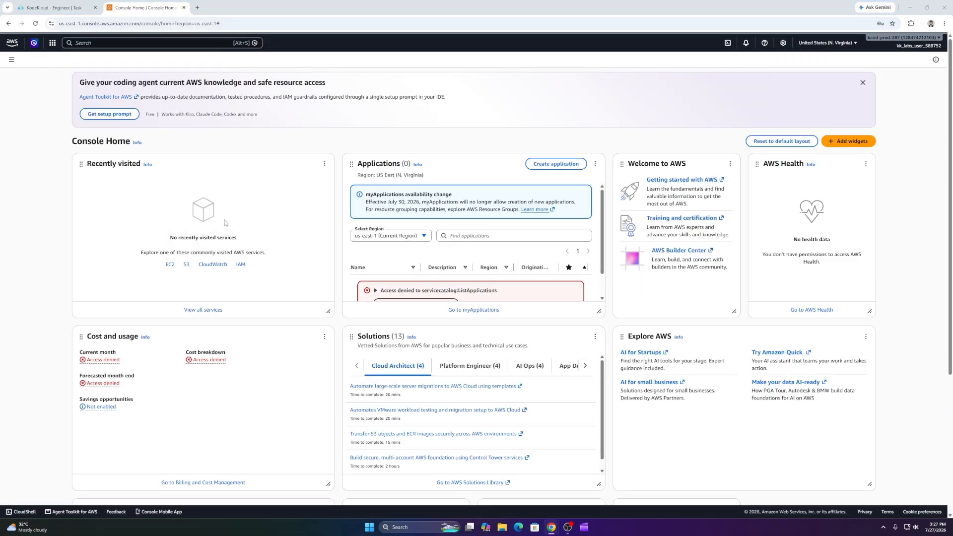
# Step: View the EC2 instances list, and open the form for creating a new security group
pyautogui.click(169, 264)
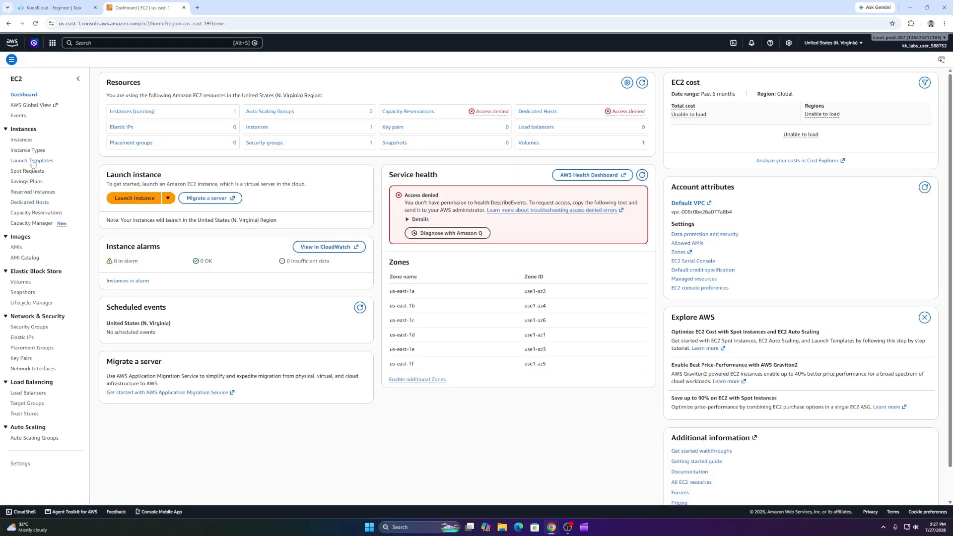
pyautogui.click(25, 140)
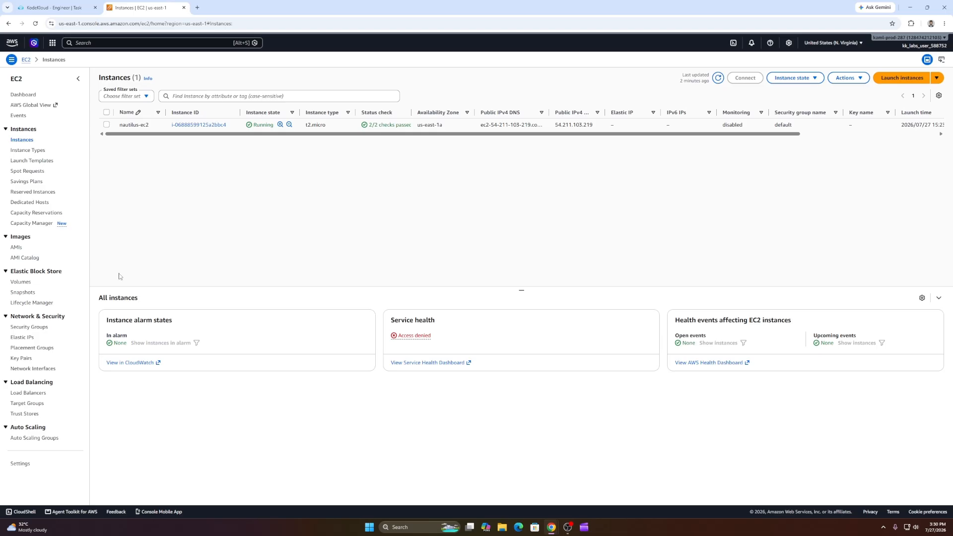
pyautogui.click(34, 328)
pyautogui.click(890, 77)
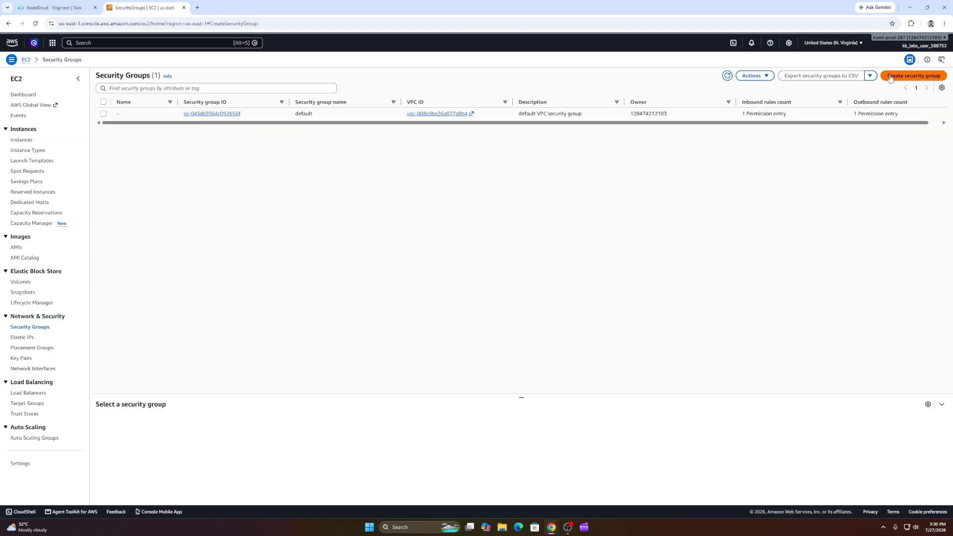
# Step: Copy the security group name from the lab task and name the new group nautilus-sg
pyautogui.hotkey('ctrl', '1')
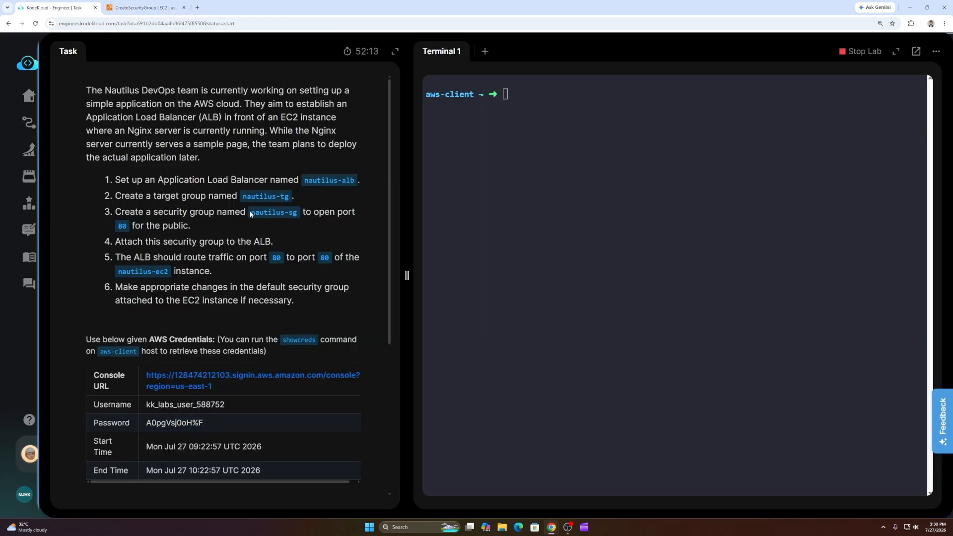
pyautogui.moveTo(251, 213); pyautogui.dragTo(296, 213)
pyautogui.rightClick(297, 213)
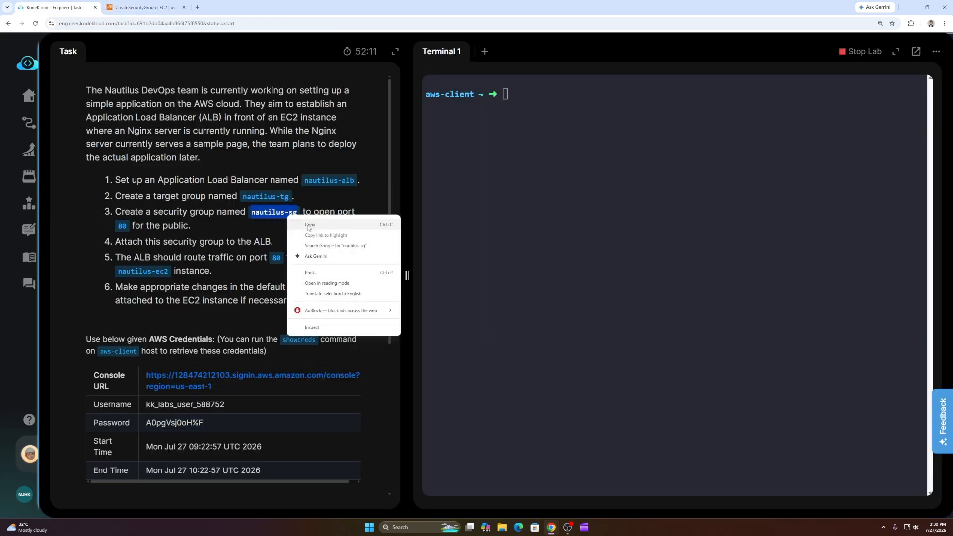
pyautogui.click(308, 225)
pyautogui.hotkey('ctrl', '2')
pyautogui.rightClick(201, 123)
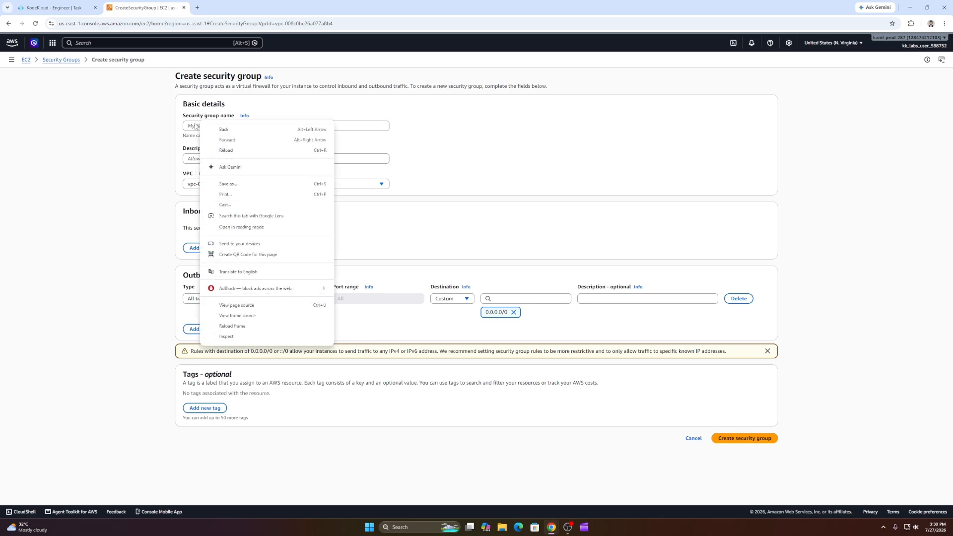
pyautogui.click(196, 126)
pyautogui.rightClick(193, 127)
pyautogui.click(217, 217)
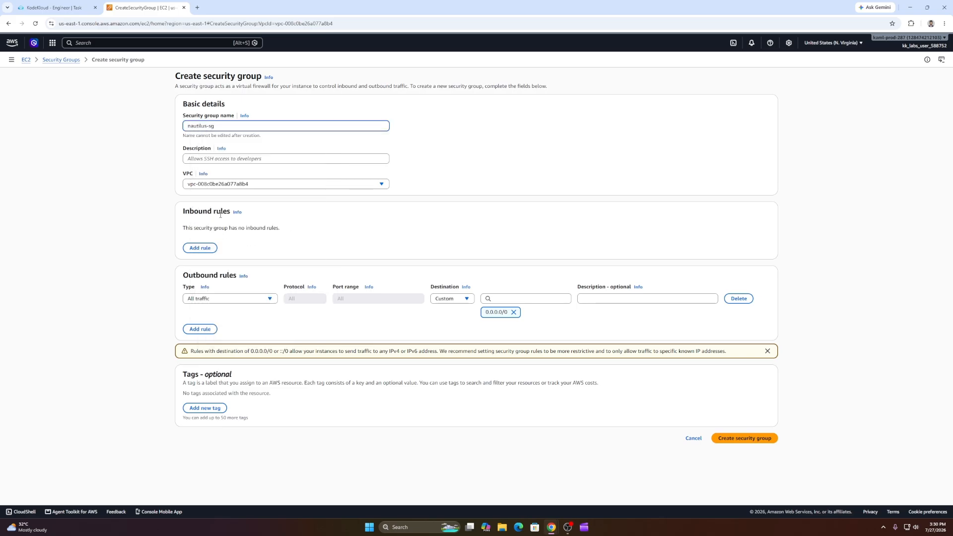
# Step: Set the security group's description to "Allow HTTP Traffic"
pyautogui.click(203, 157)
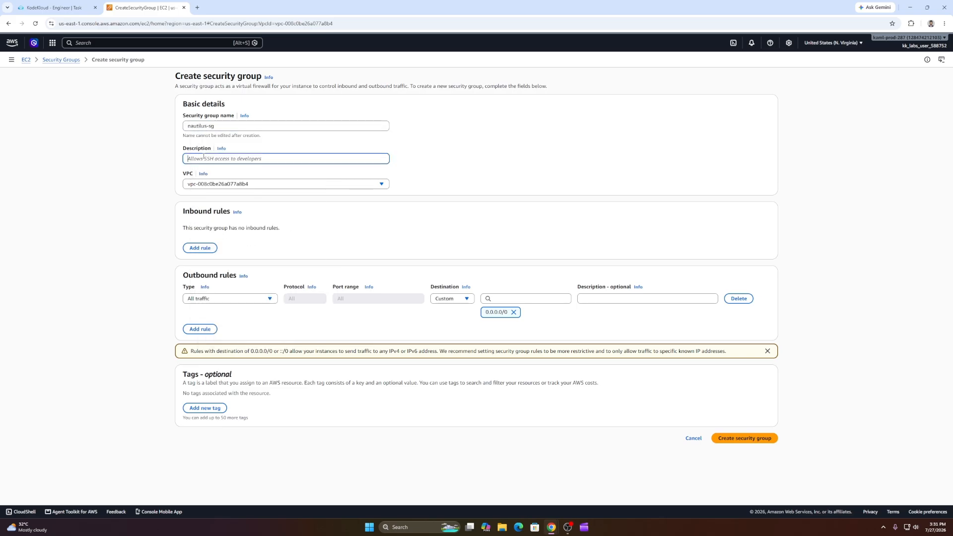
pyautogui.write('Allow HTTP Traffic')
pyautogui.click(355, 201)
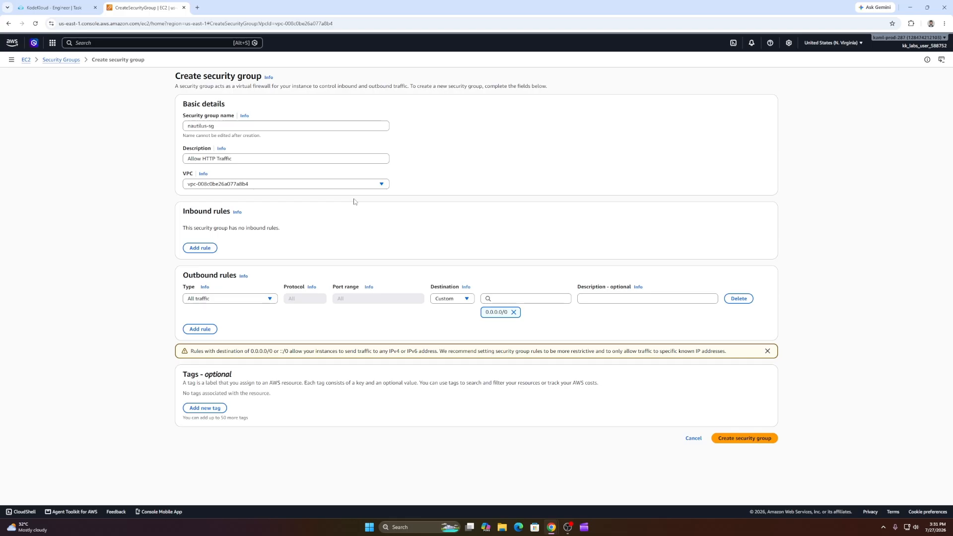
# Step: Add an inbound HTTP rule with source Anywhere-IPv4 and create the security group
pyautogui.click(202, 248)
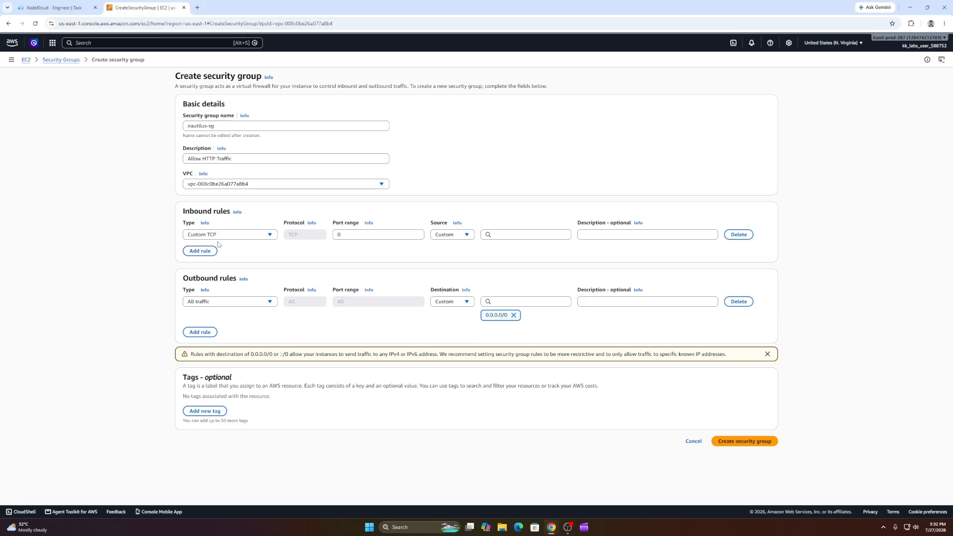
pyautogui.click(243, 235)
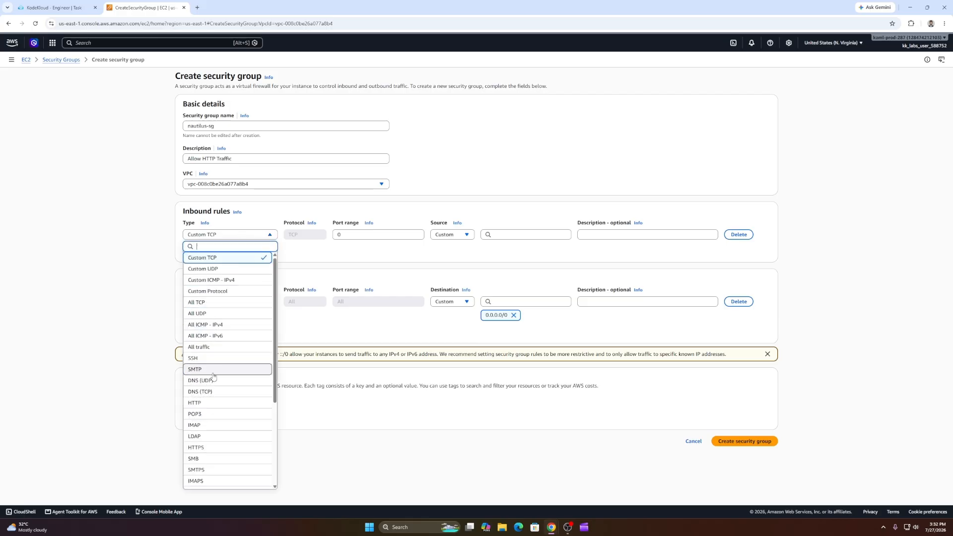
pyautogui.click(207, 403)
pyautogui.click(452, 234)
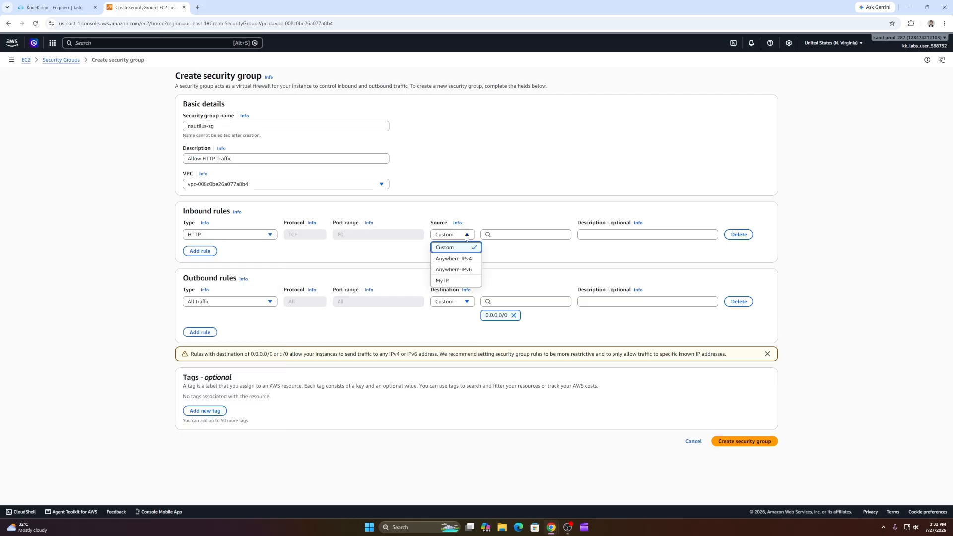
pyautogui.click(461, 259)
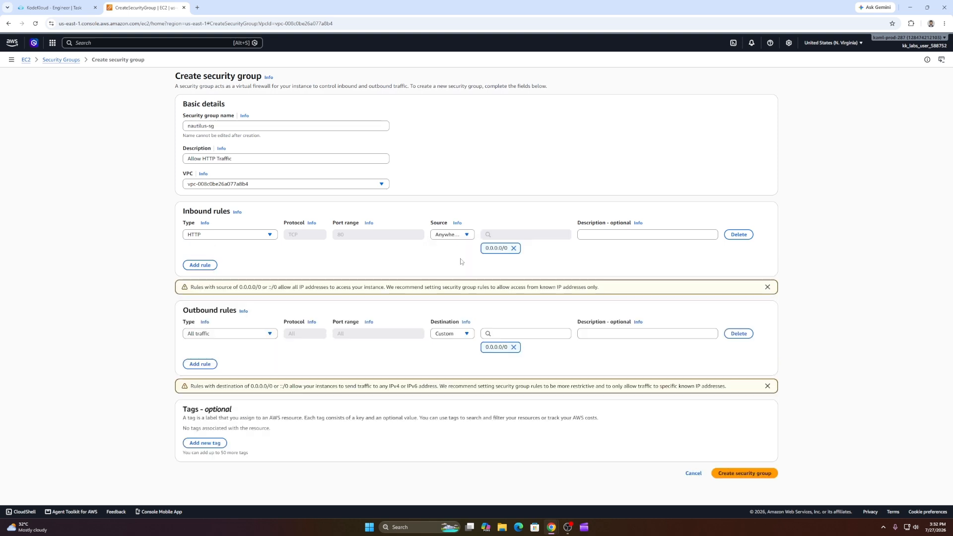
pyautogui.click(736, 474)
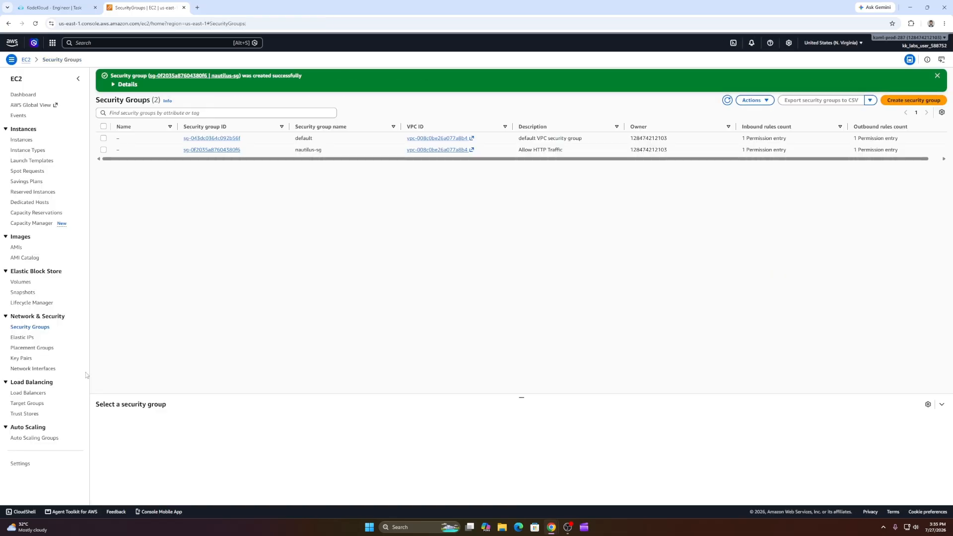
# Step: Start a new target group for instances and name it nautilus-tg, copying the name from the lab task
pyautogui.click(31, 403)
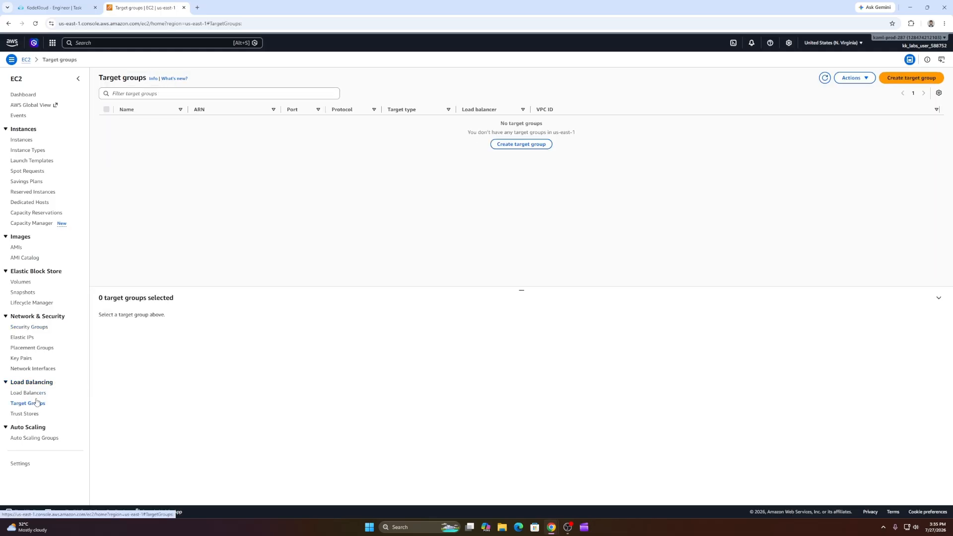
pyautogui.click(907, 79)
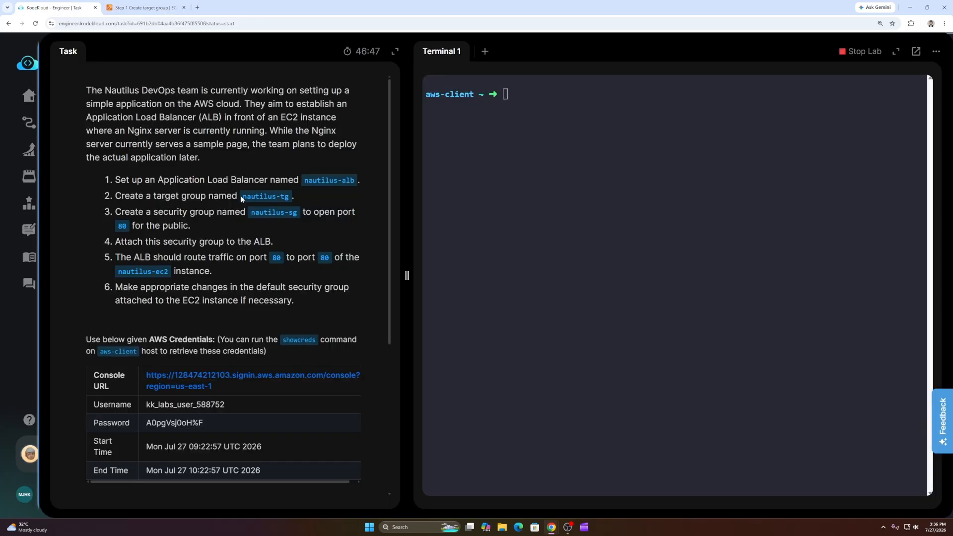
pyautogui.moveTo(242, 199); pyautogui.dragTo(291, 198)
pyautogui.rightClick(294, 204)
pyautogui.click(302, 206)
pyautogui.hotkey('ctrl', 'Tab')
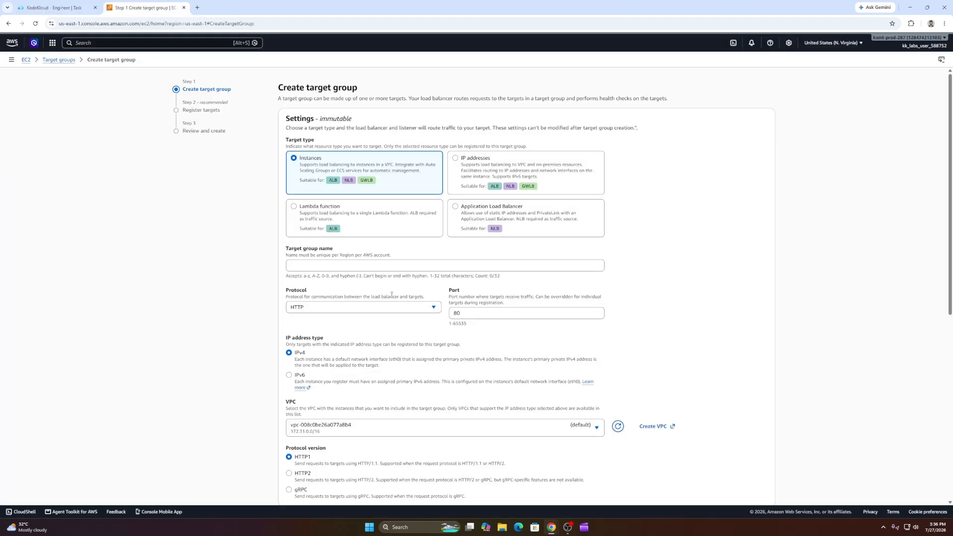
pyautogui.rightClick(317, 265)
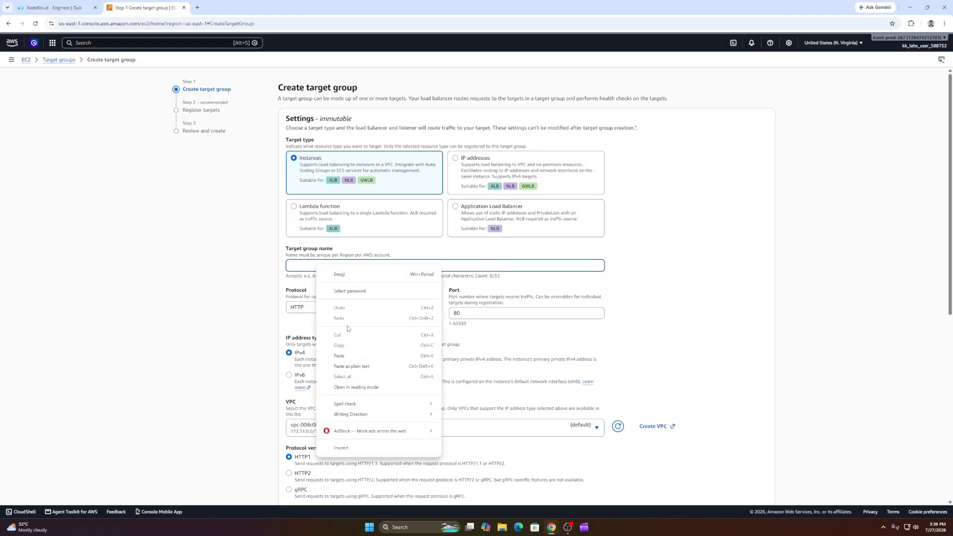
pyautogui.click(347, 354)
# Step: Keep the default HTTP port 80 and health check settings, register no targets, and create the target group
pyautogui.scroll(-2, 443, 367)
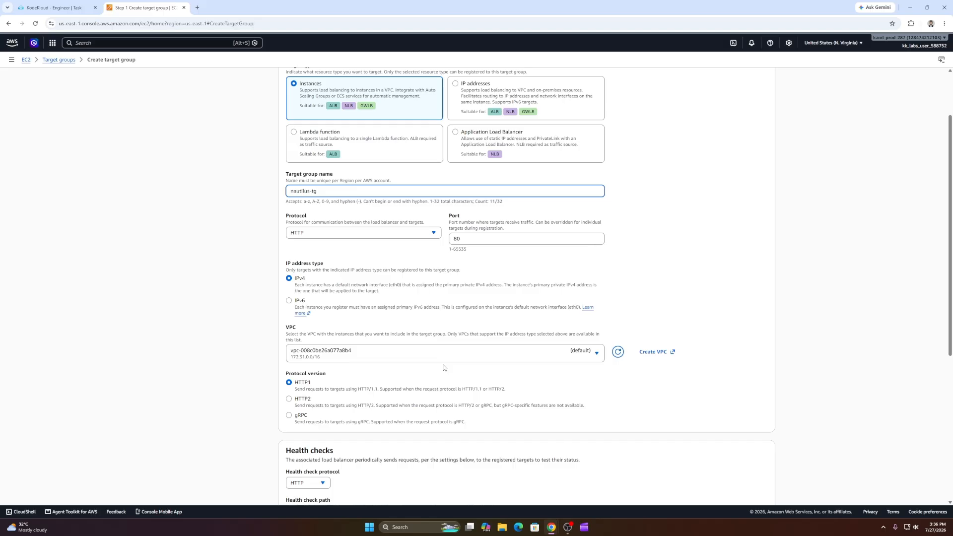
pyautogui.scroll(-5, 443, 367)
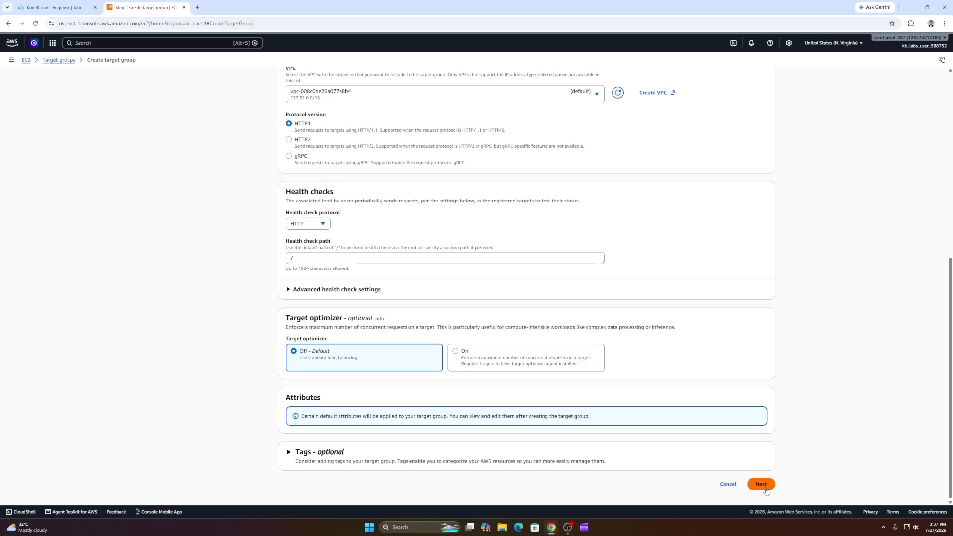
pyautogui.click(760, 484)
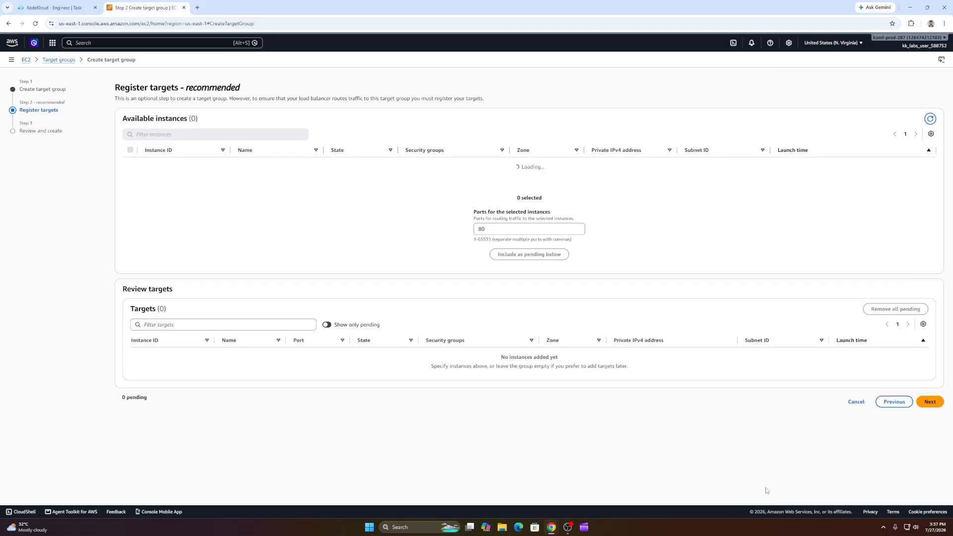
pyautogui.click(931, 401)
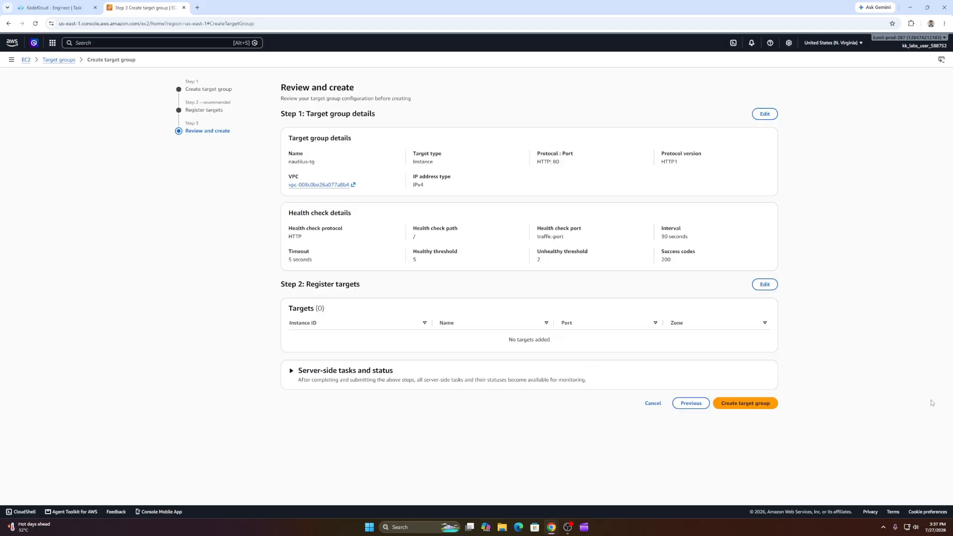
pyautogui.click(750, 404)
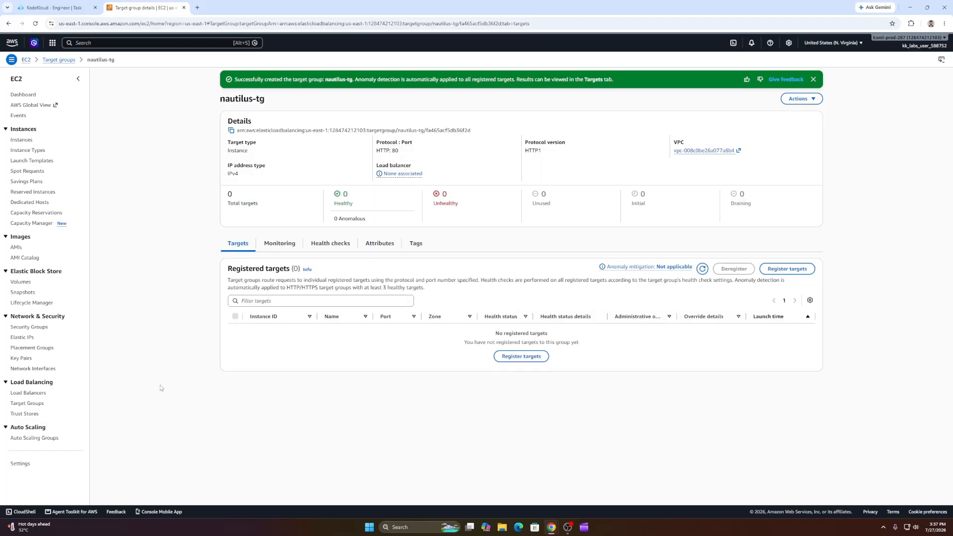
# Step: Start creating an Application Load Balancer and name it nautilus-alb, copying the name from the lab task
pyautogui.click(42, 394)
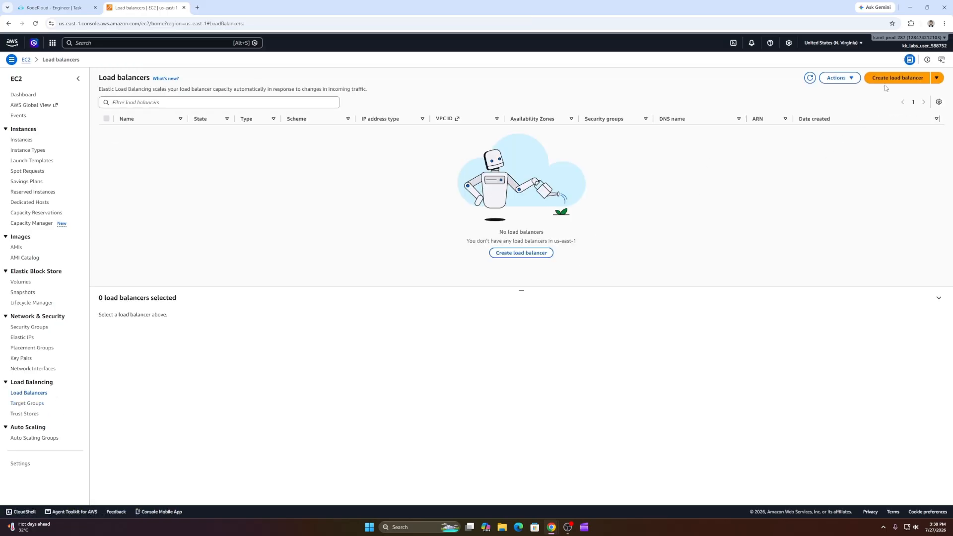
pyautogui.click(888, 79)
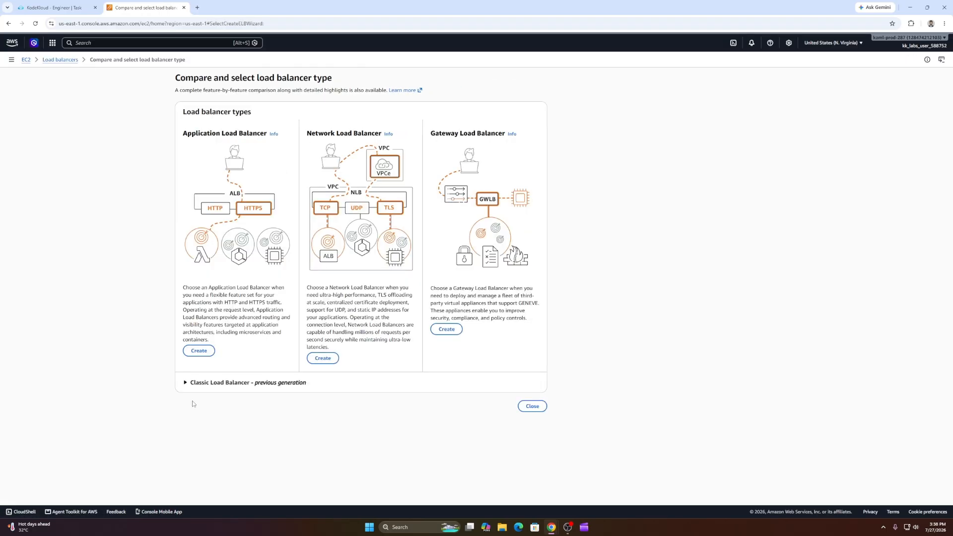
pyautogui.click(197, 351)
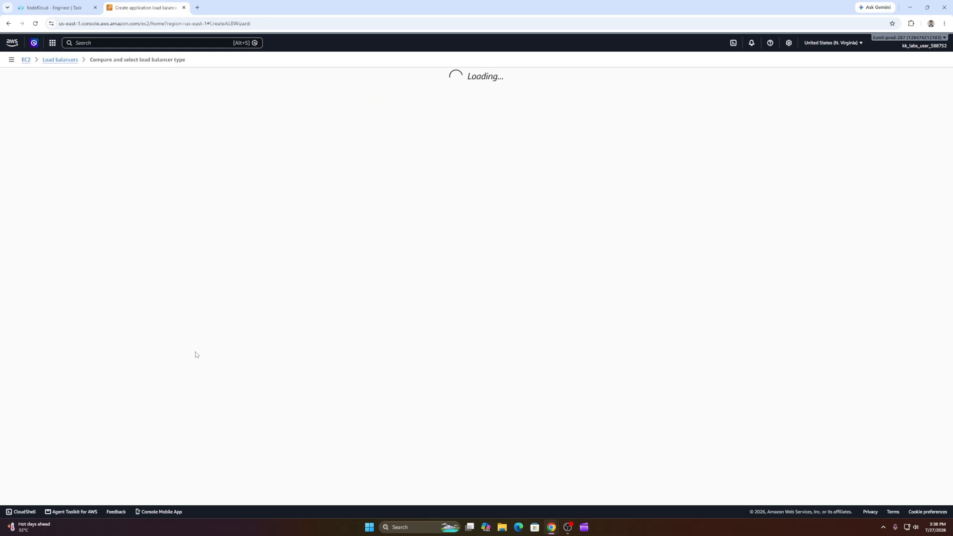
pyautogui.hotkey('ctrl', 'Tab')
pyautogui.moveTo(302, 180); pyautogui.dragTo(352, 181)
pyautogui.rightClick(347, 180)
pyautogui.click(365, 187)
pyautogui.click(144, 7)
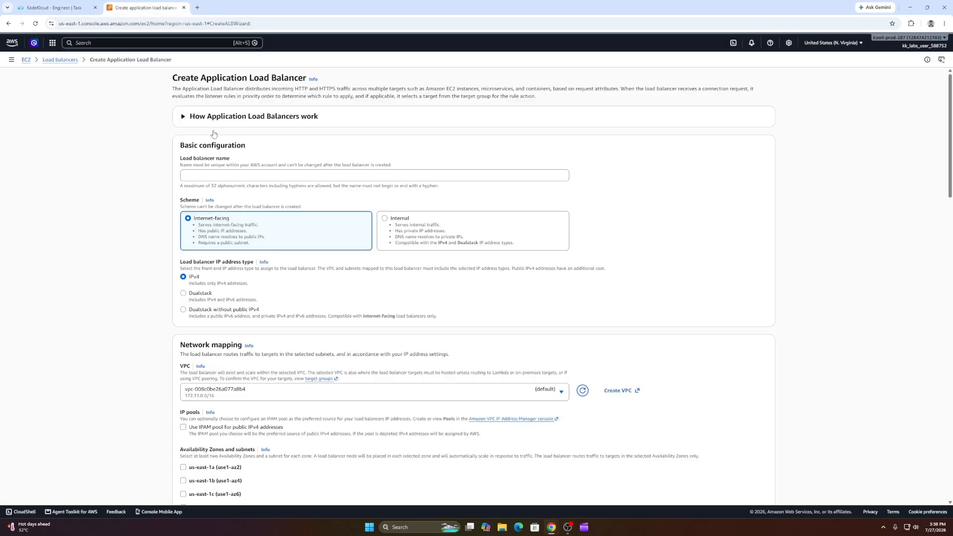
pyautogui.click(206, 176)
pyautogui.rightClick(206, 175)
pyautogui.click(236, 268)
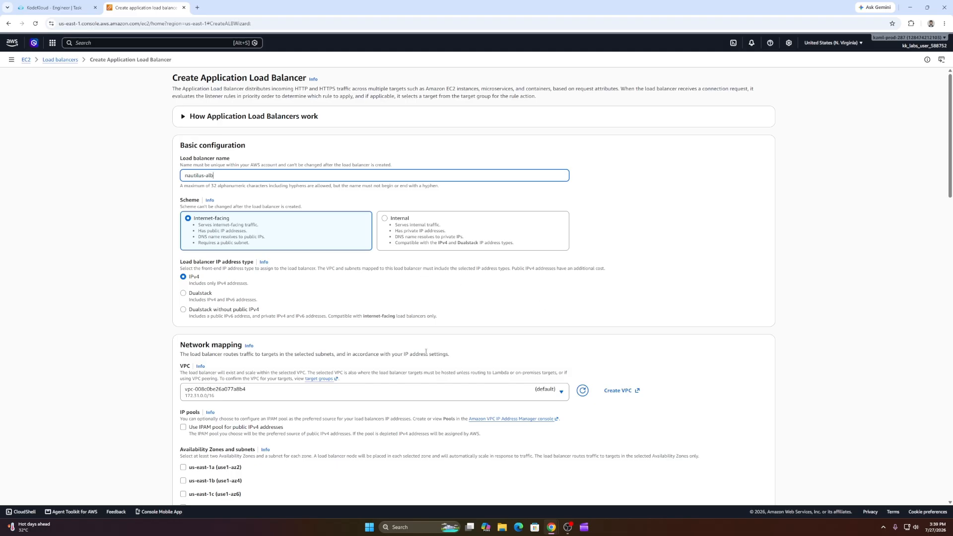
# Step: Enable the availability zones us-east-1a, us-east-1b and us-east-1c in the load balancer's network mapping
pyautogui.scroll(-3, 425, 352)
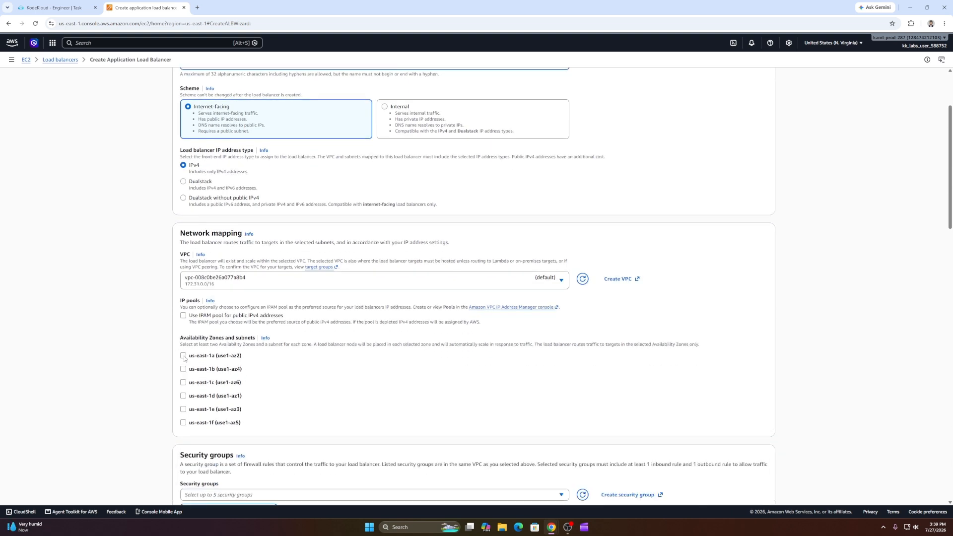
pyautogui.click(183, 356)
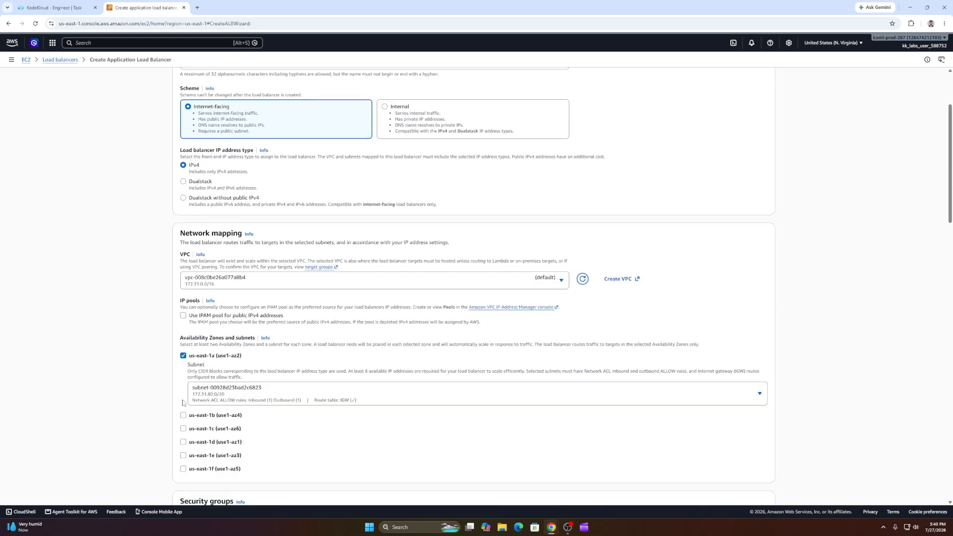
pyautogui.click(183, 415)
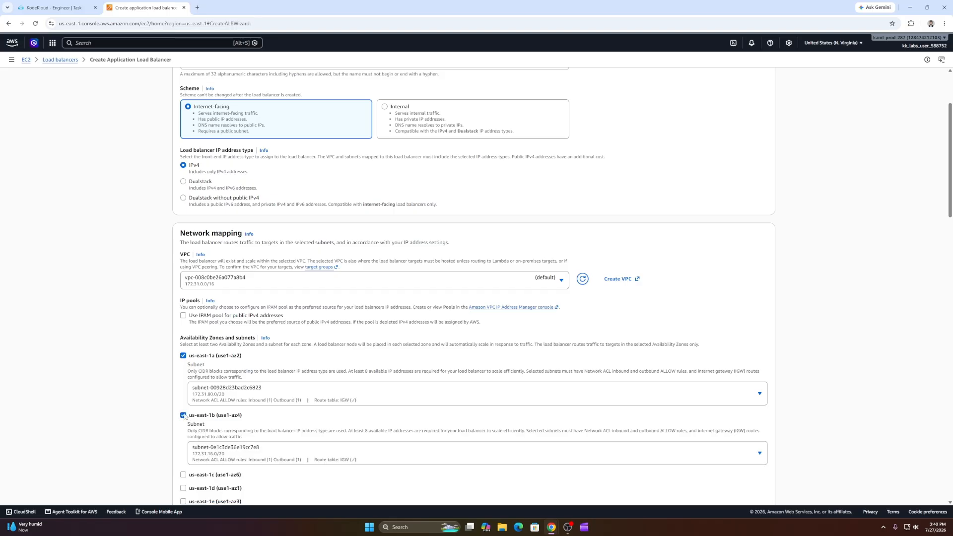
pyautogui.scroll(-2, 183, 416)
pyautogui.click(183, 400)
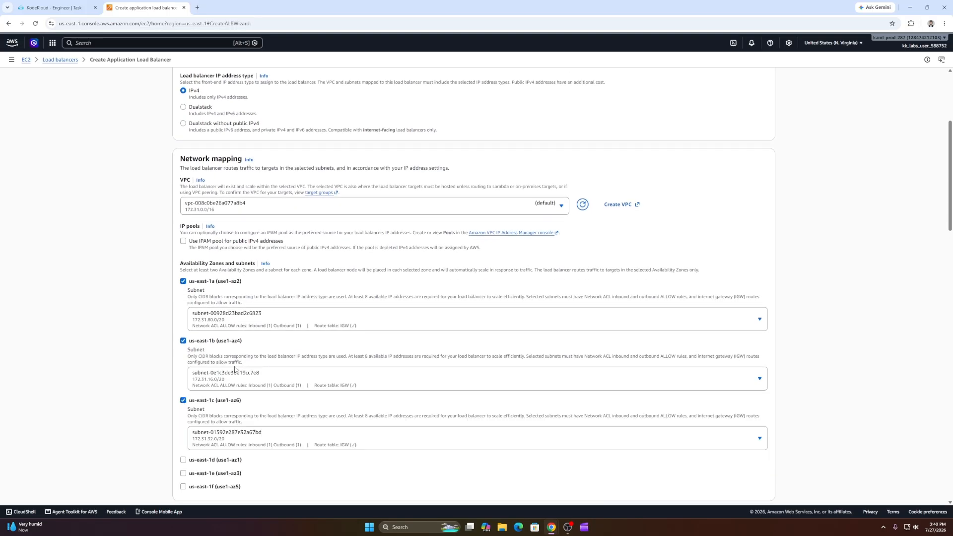
# Step: Add the nautilus-sg security group to the load balancer alongside the default group
pyautogui.scroll(-3, 237, 369)
pyautogui.scroll(-2, 562, 337)
pyautogui.click(562, 337)
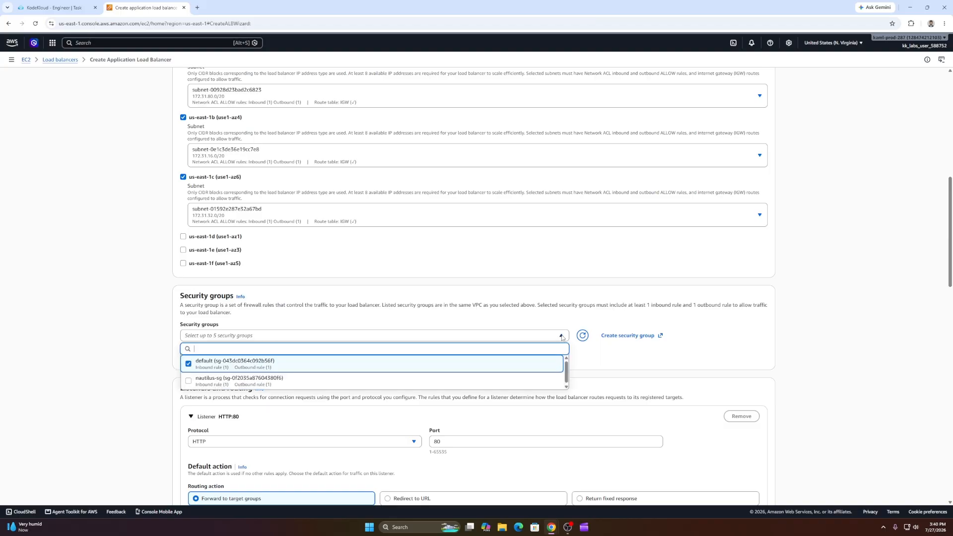
pyautogui.click(189, 380)
pyautogui.click(635, 386)
# Step: Forward the HTTP:80 listener to the nautilus-tg target group and create the load balancer
pyautogui.scroll(-3, 338, 406)
pyautogui.click(338, 397)
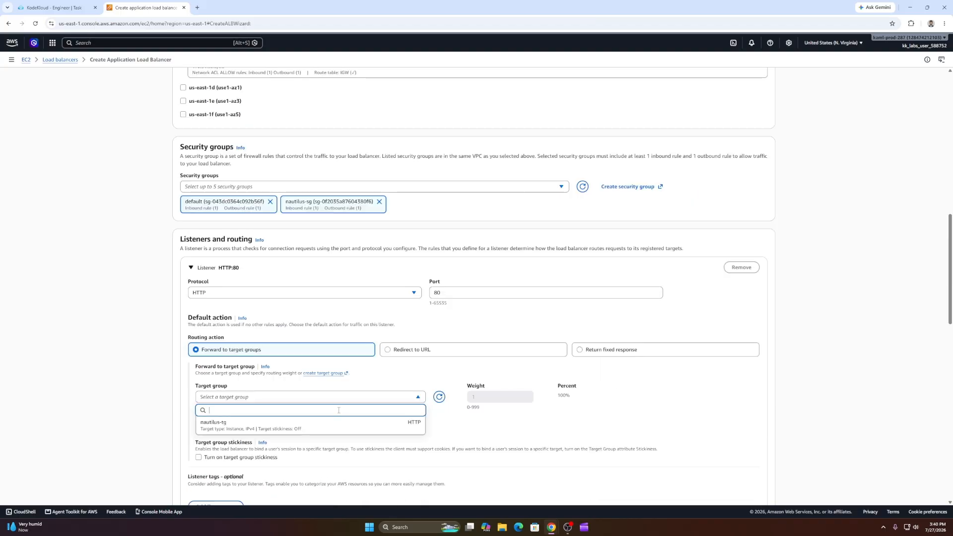
pyautogui.click(358, 398)
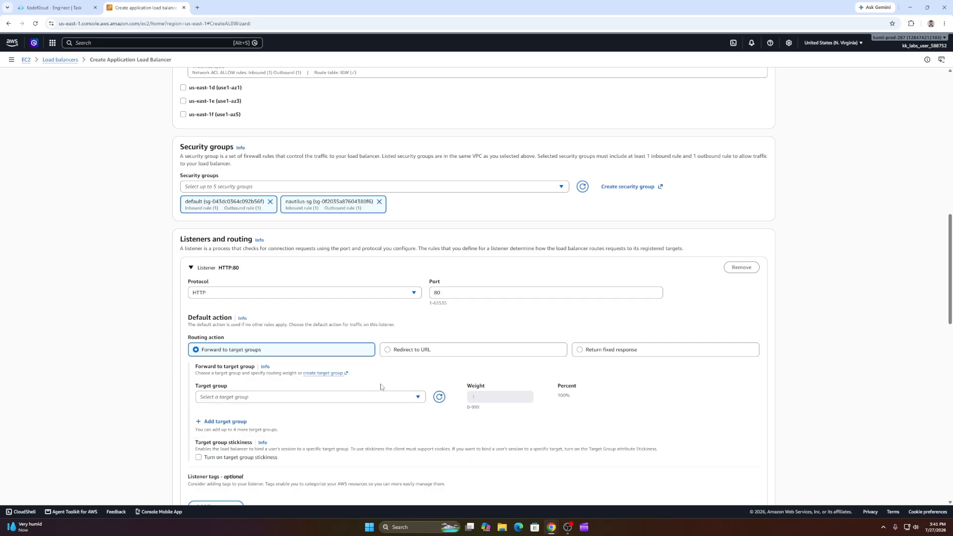
pyautogui.click(401, 399)
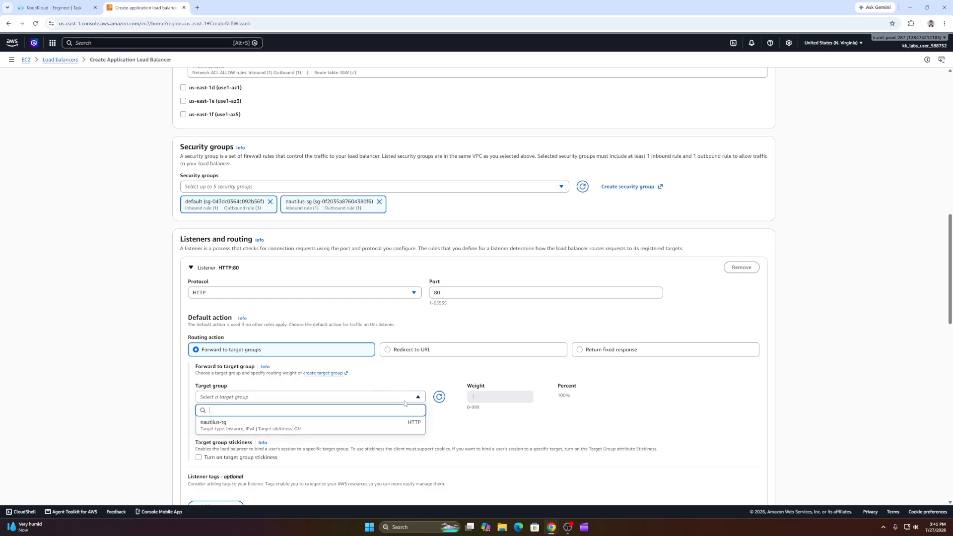
pyautogui.click(328, 429)
pyautogui.scroll(-15, 464, 330)
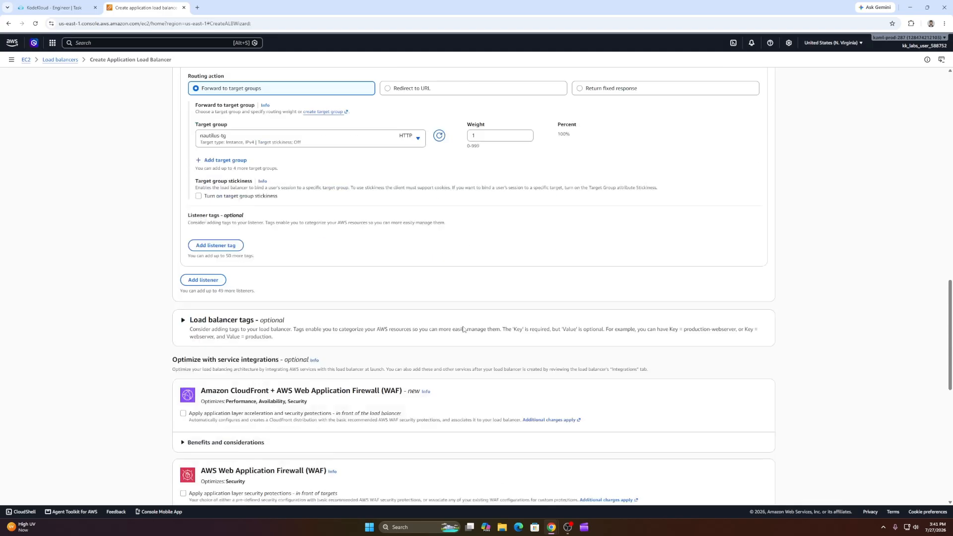
pyautogui.scroll(-3, 481, 337)
pyautogui.click(722, 482)
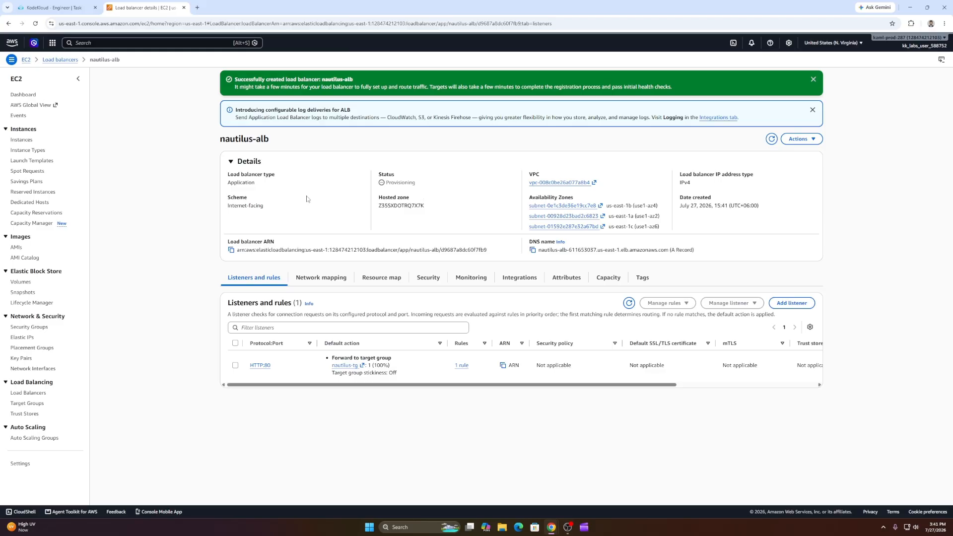
# Step: Open the default security group attached to the nautilus-ec2 instance from the instance's security details
pyautogui.click(19, 139)
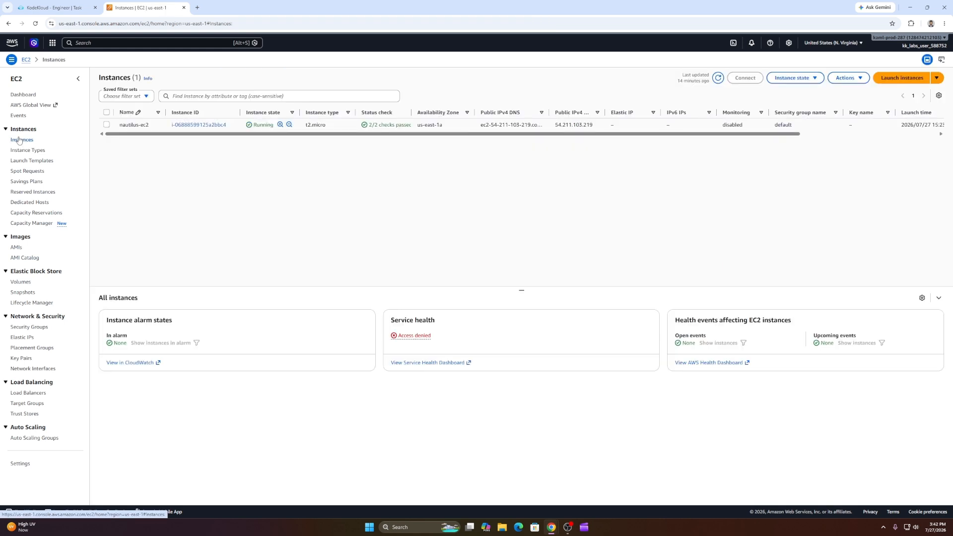
pyautogui.click(105, 125)
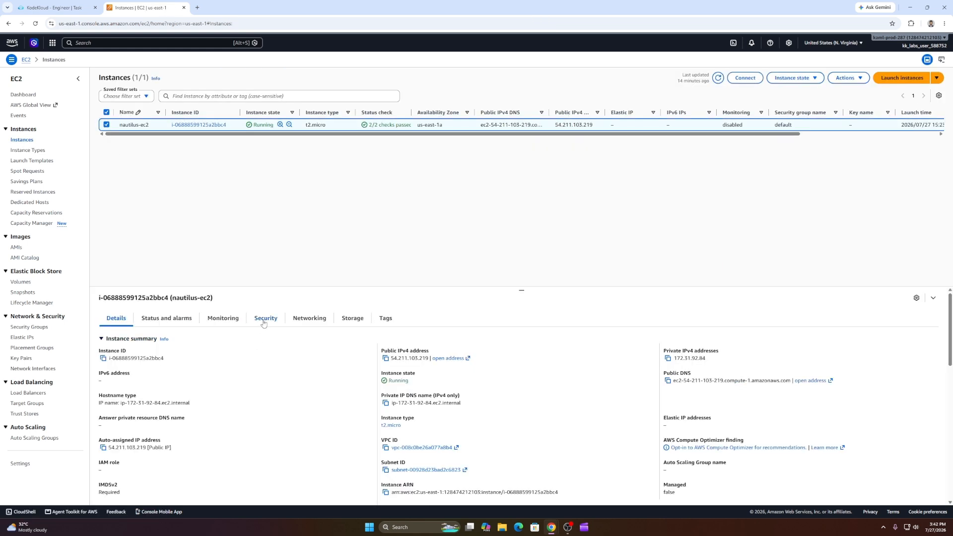
pyautogui.click(266, 319)
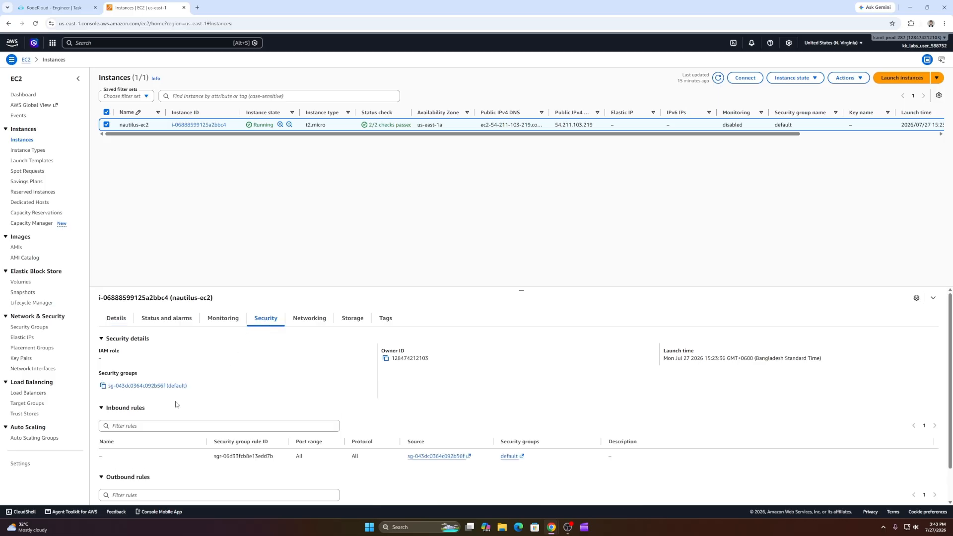
pyautogui.click(144, 386)
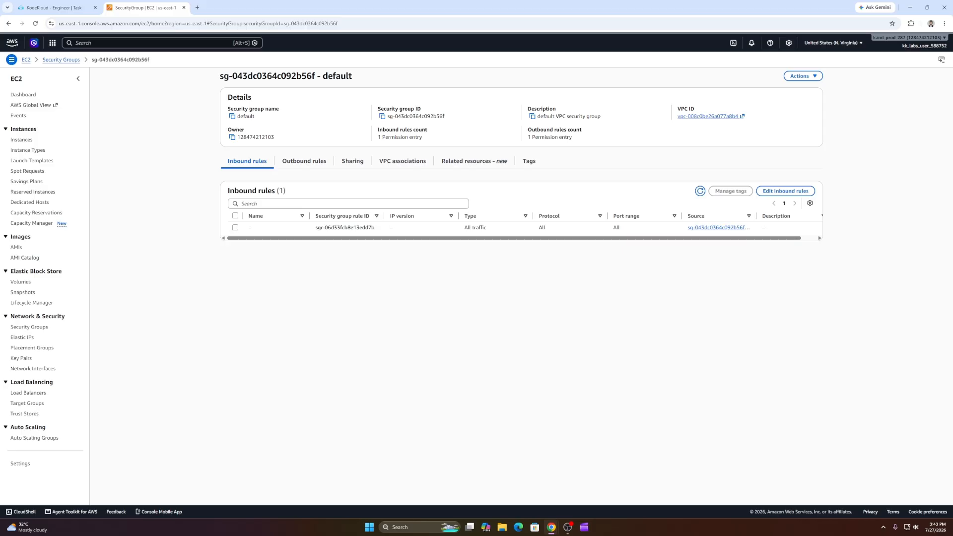
# Step: Add an inbound HTTP rule with source Anywhere-IPv4 to the default security group and save the rules
pyautogui.click(785, 190)
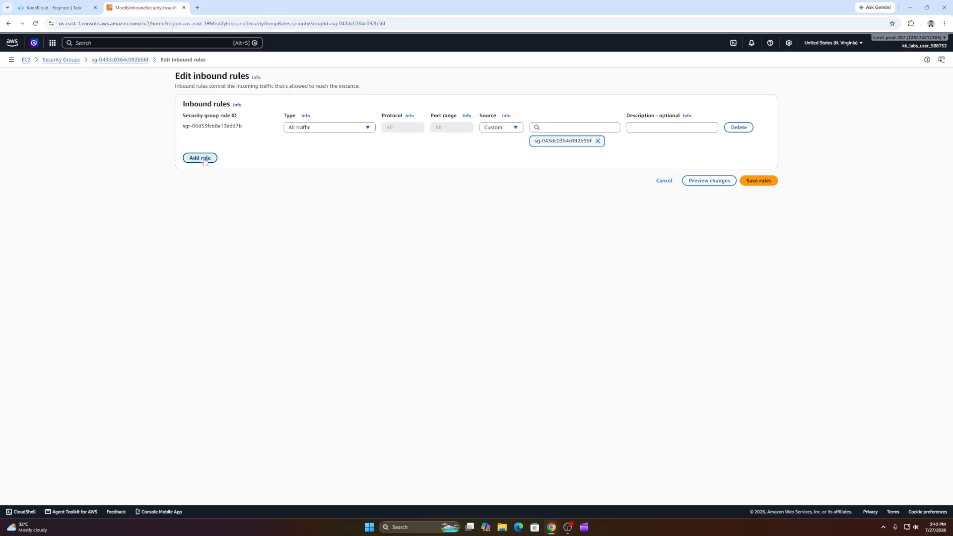
pyautogui.click(202, 159)
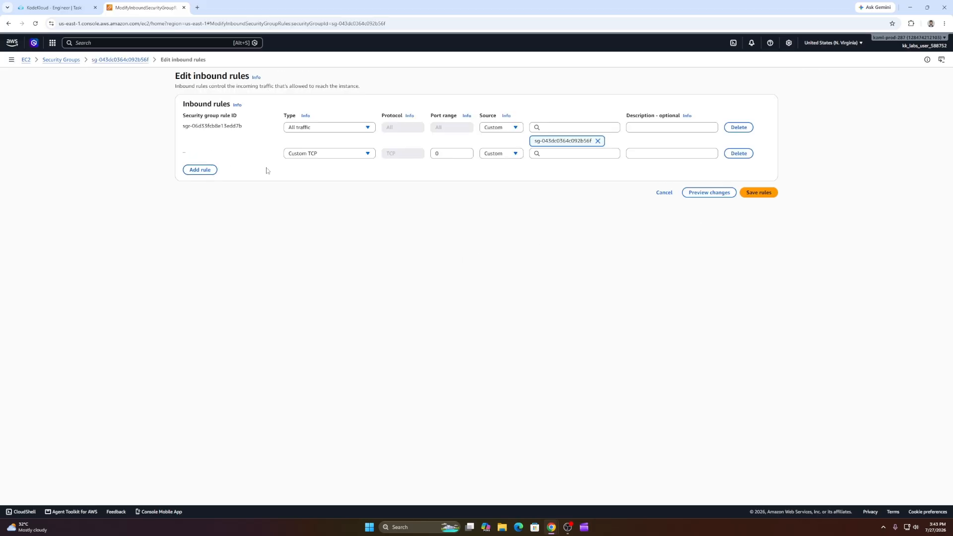
pyautogui.click(365, 154)
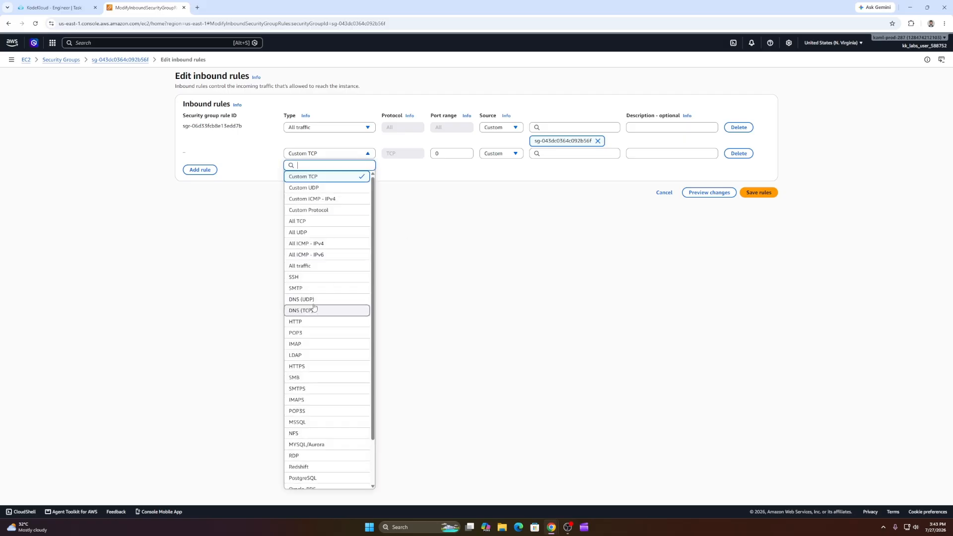
pyautogui.click(303, 322)
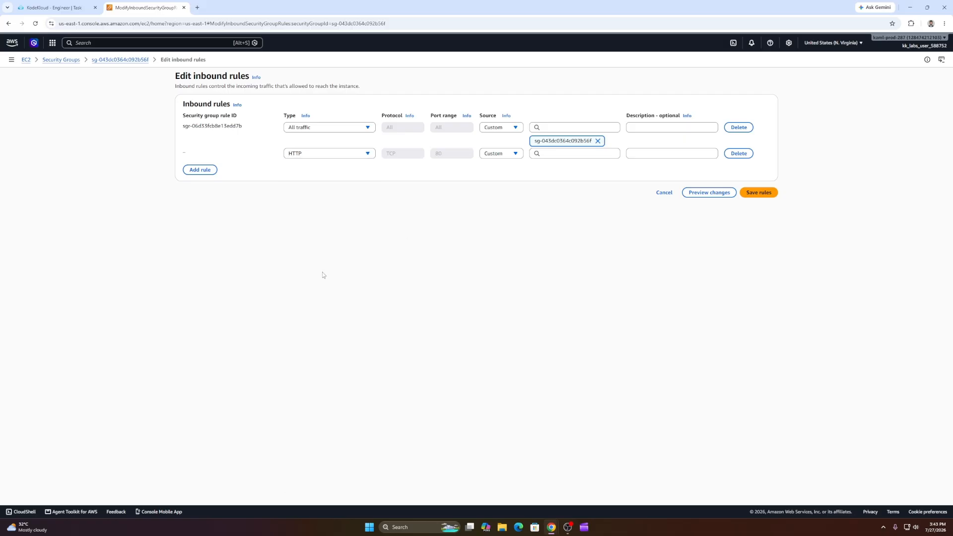
pyautogui.click(513, 155)
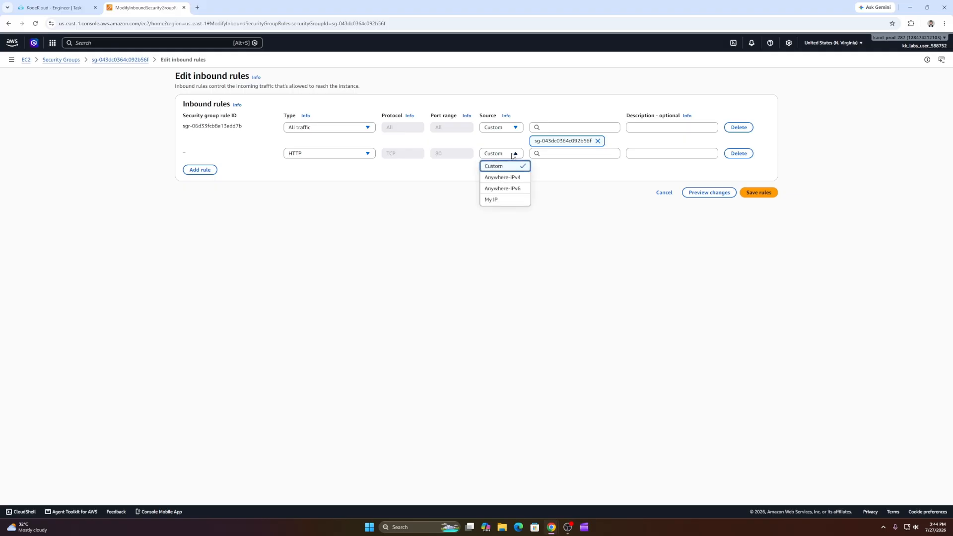
pyautogui.click(504, 179)
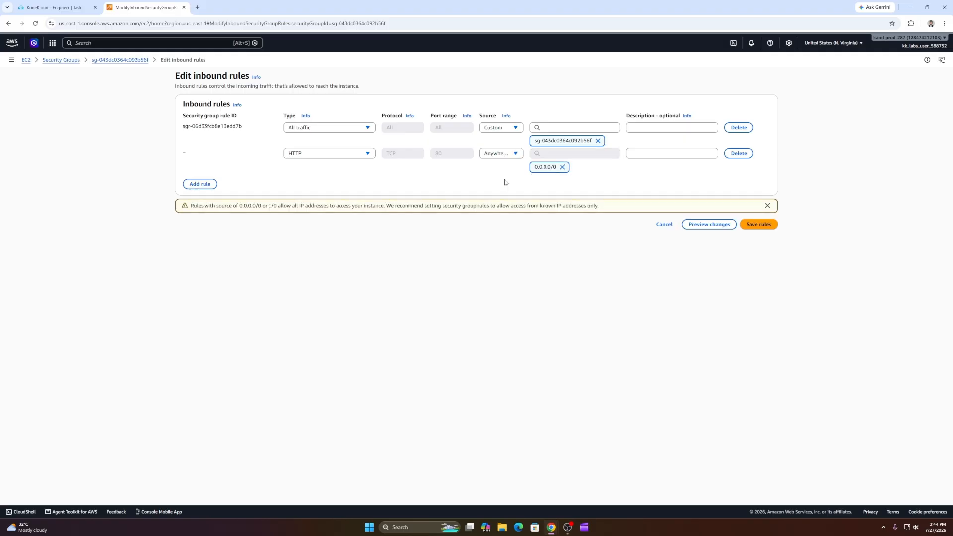
pyautogui.click(757, 225)
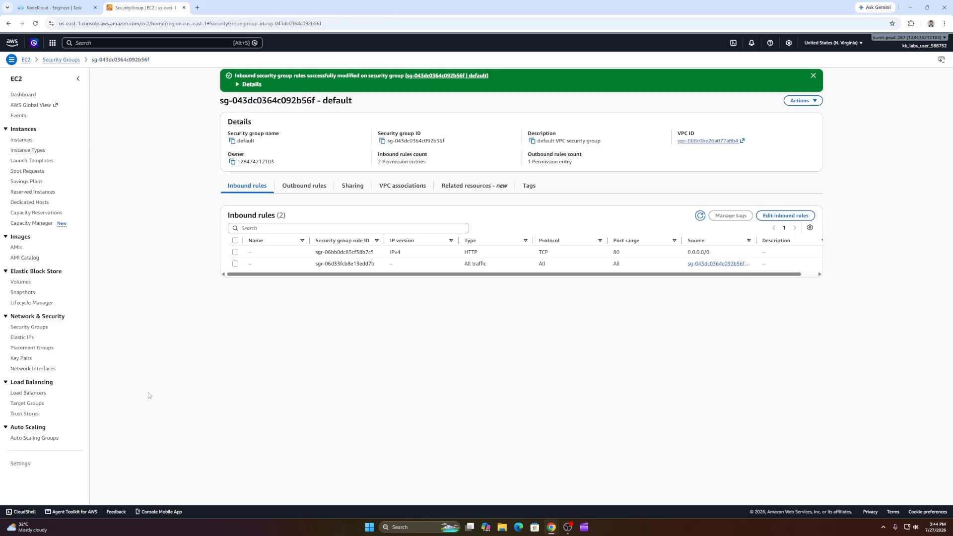
# Step: Copy the DNS name of the nautilus-alb load balancer and load it in a new browser tab
pyautogui.click(31, 397)
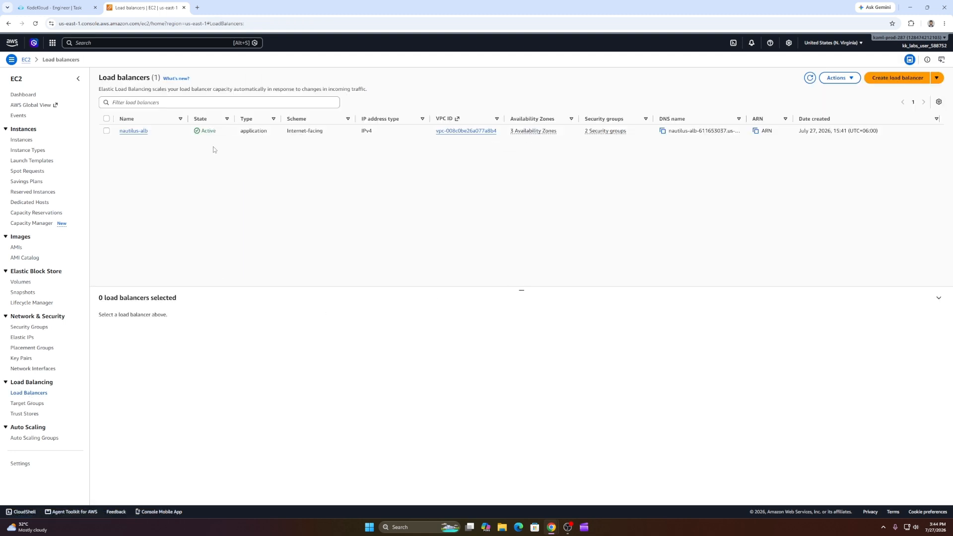
pyautogui.click(131, 132)
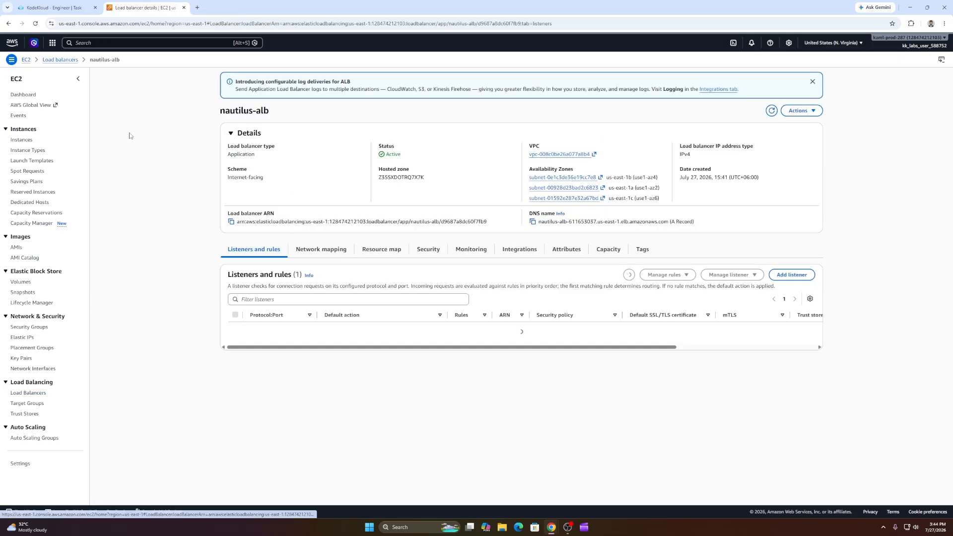
pyautogui.click(533, 221)
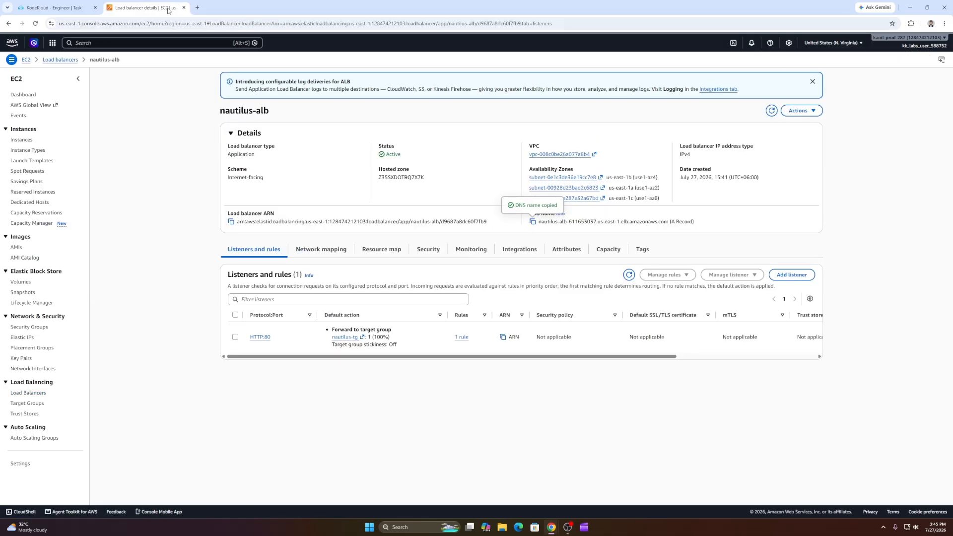
pyautogui.click(197, 7)
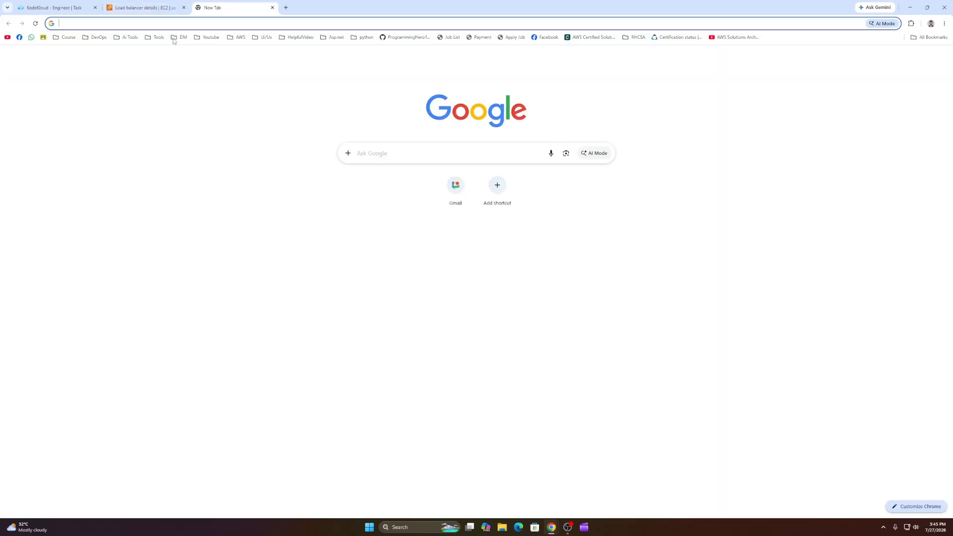
pyautogui.rightClick(135, 23)
pyautogui.click(151, 92)
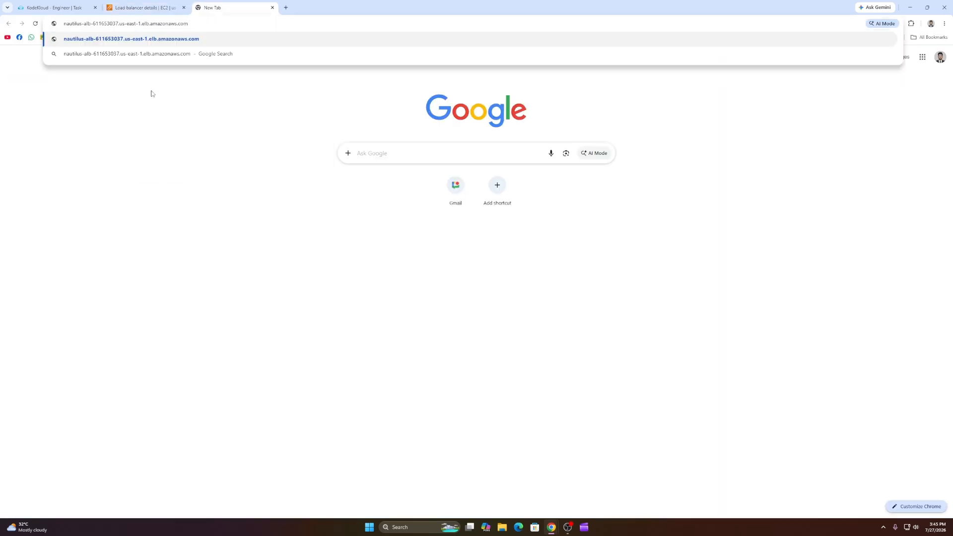
pyautogui.press('Return')
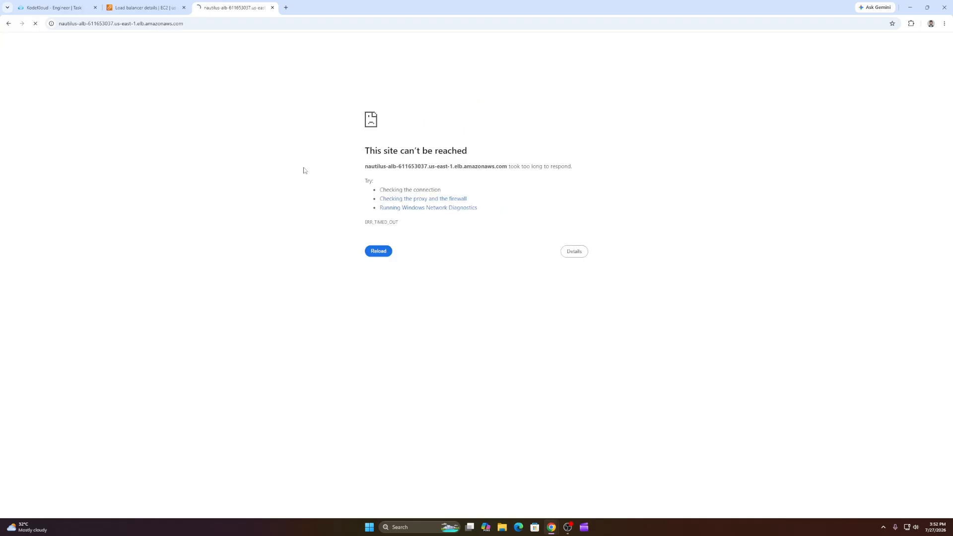
# Step: Register the nautilus-ec2 instance on port 80 as a target of the nautilus-tg target group
pyautogui.click(159, 8)
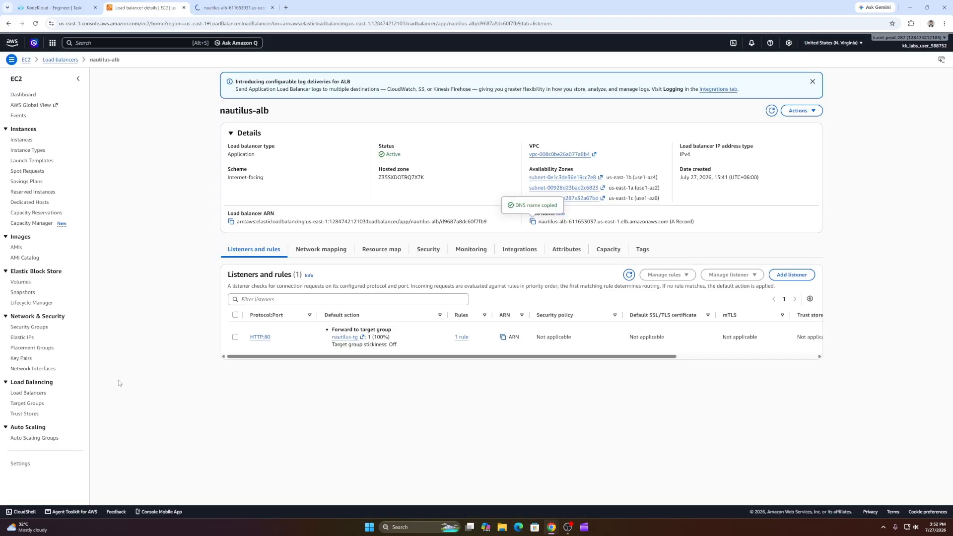
pyautogui.click(28, 405)
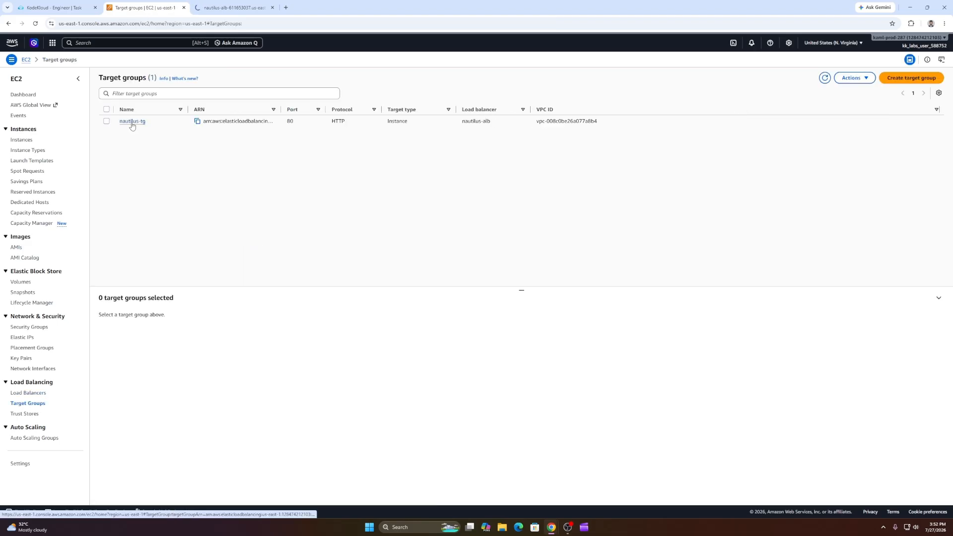
pyautogui.click(132, 122)
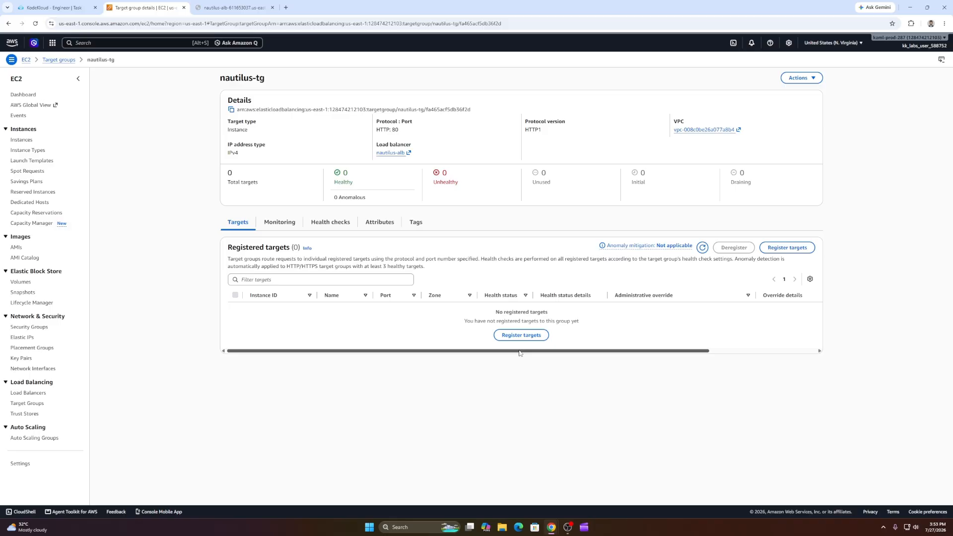
pyautogui.click(516, 335)
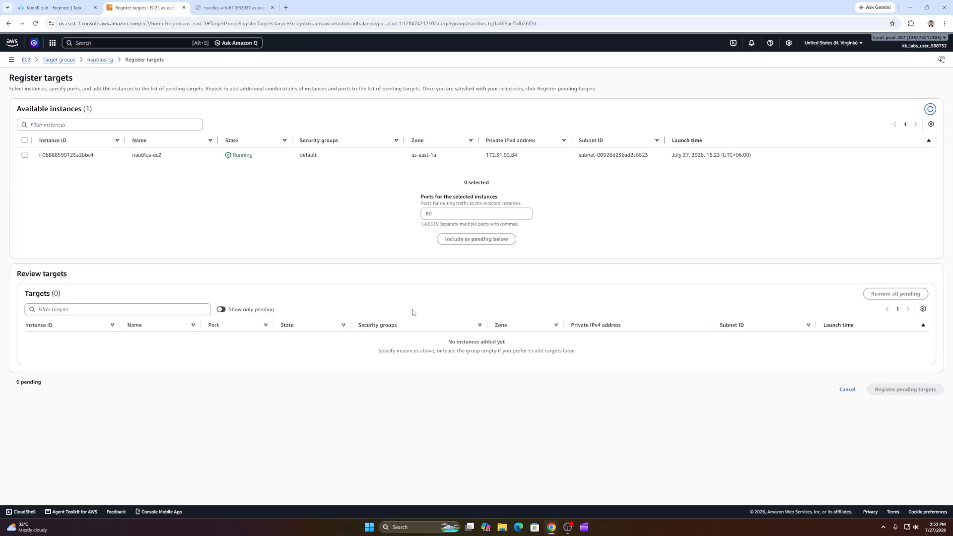
pyautogui.click(25, 155)
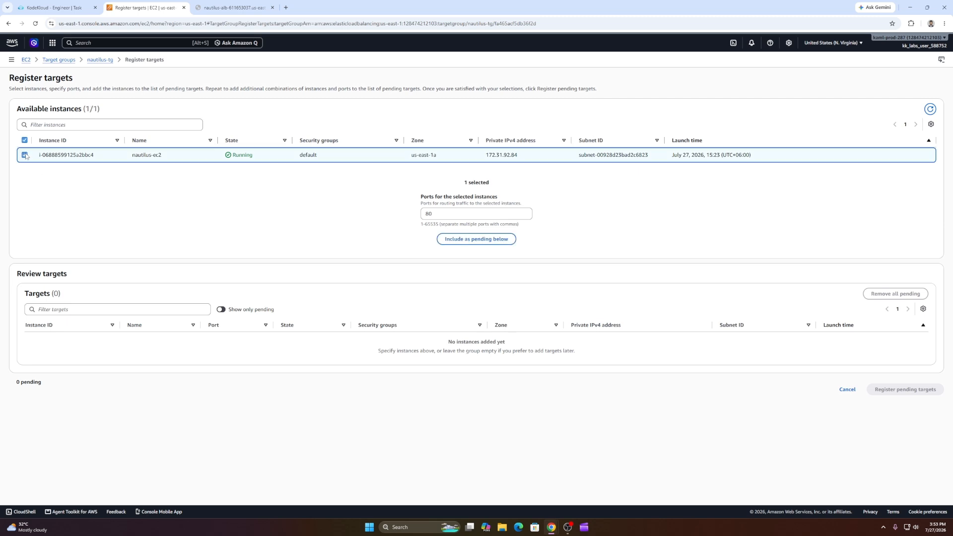
pyautogui.click(480, 240)
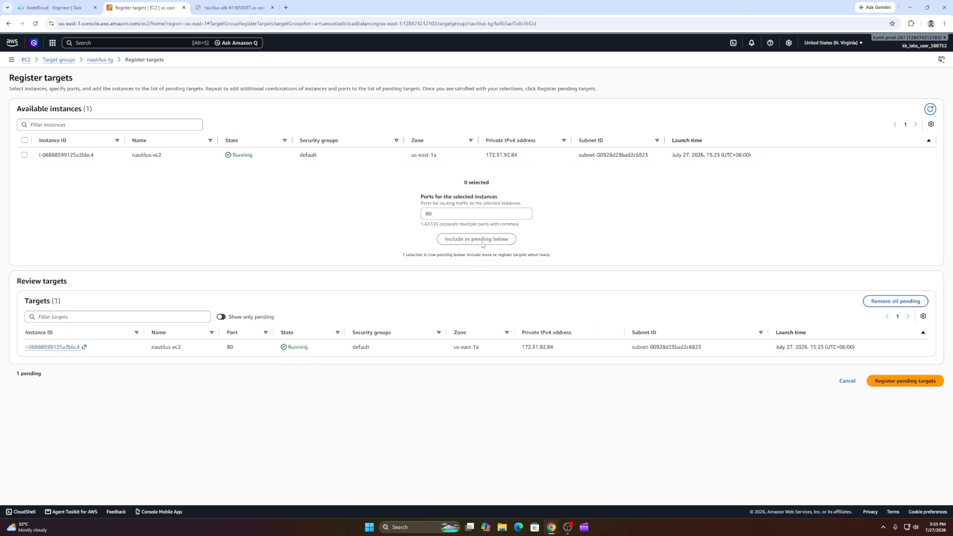
pyautogui.click(904, 381)
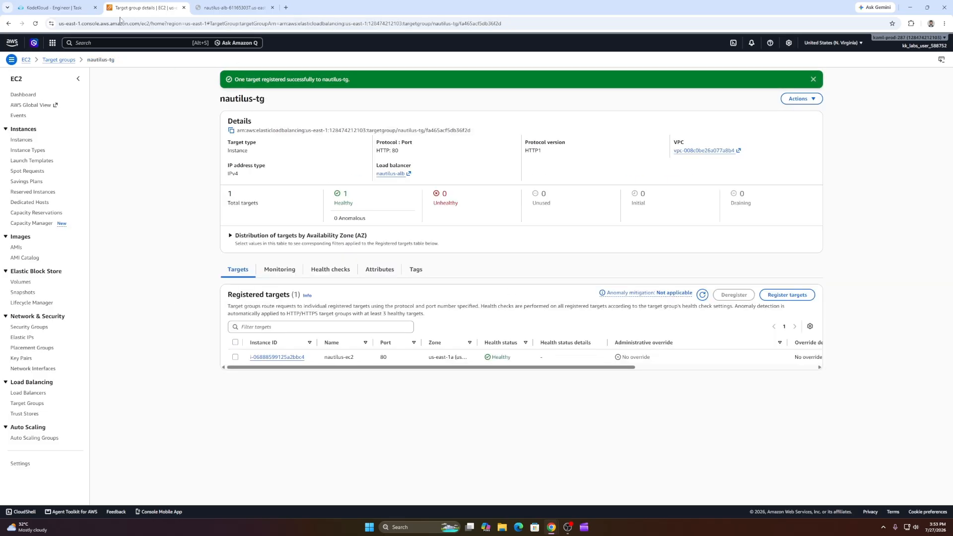
# Step: Reload the load balancer's DNS address in its browser tab to test the routing
pyautogui.click(198, 8)
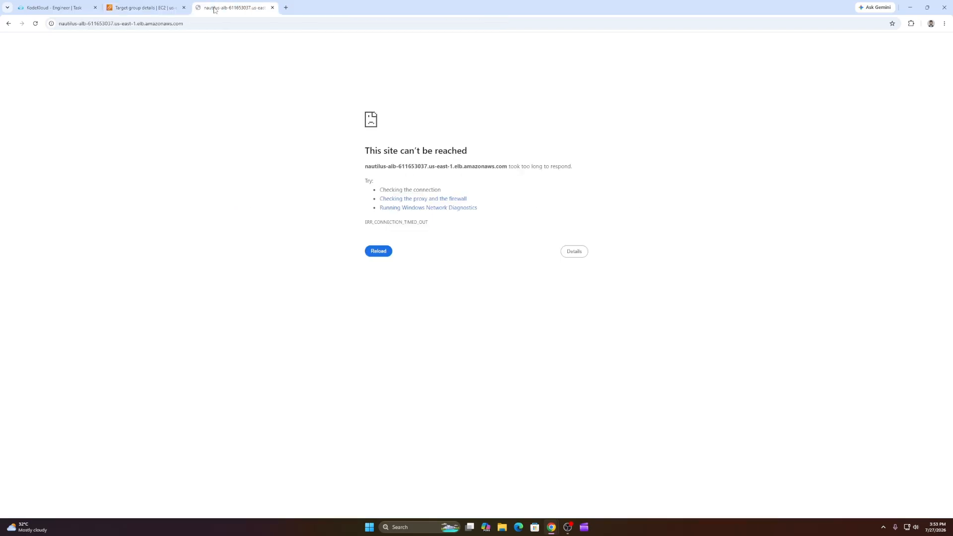
pyautogui.click(34, 24)
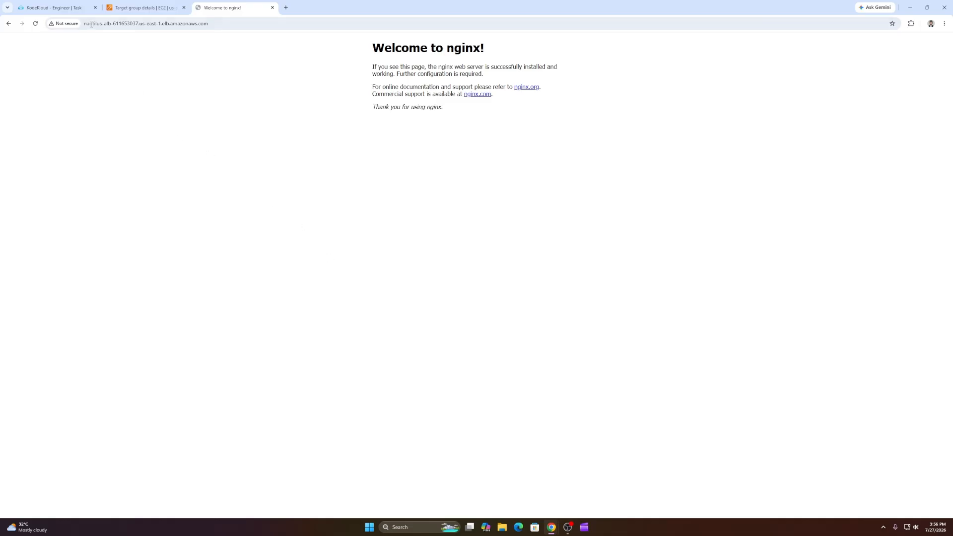
# Step: Return to the KodeKloud lab page, submit the task for checking and confirm that it is finished
pyautogui.click(78, 12)
pyautogui.scroll(-4, 196, 406)
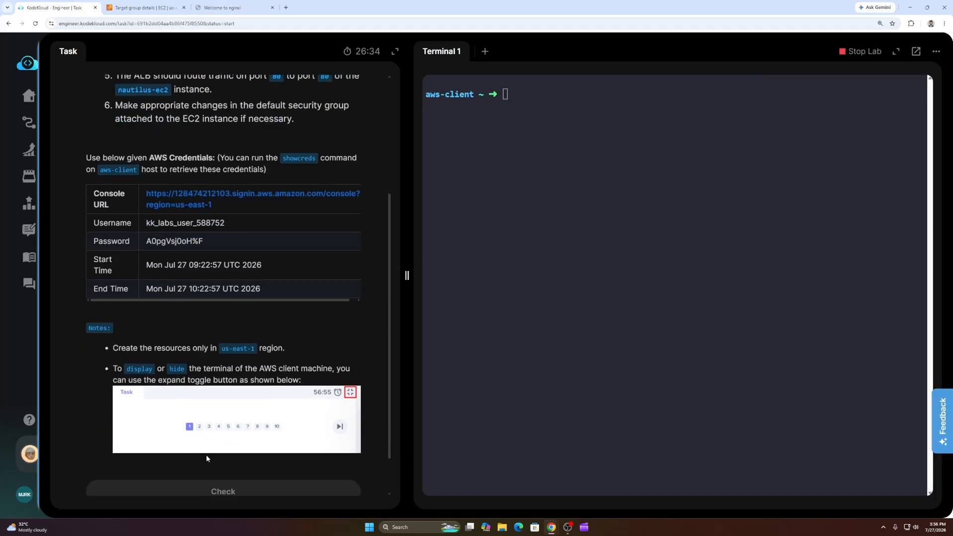
pyautogui.scroll(-1, 191, 394)
pyautogui.click(226, 441)
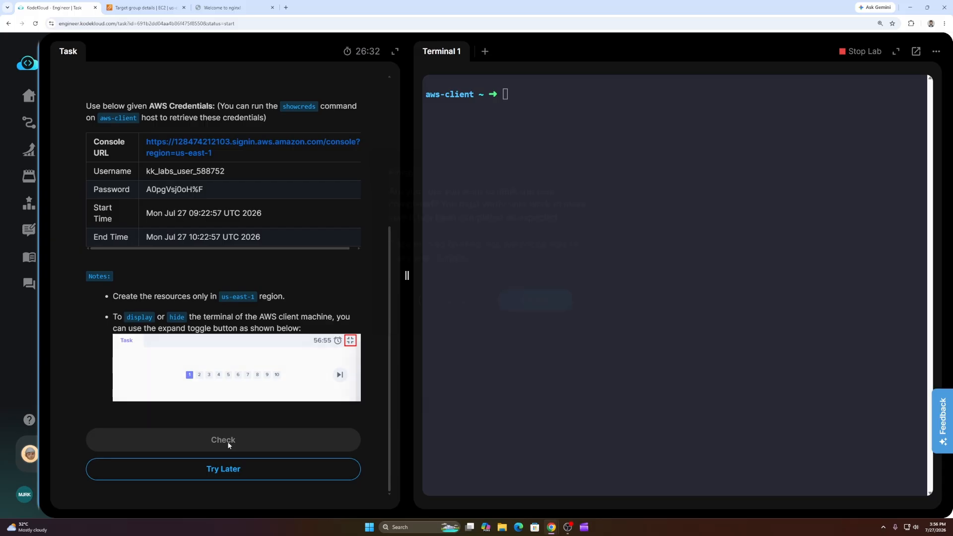
pyautogui.click(535, 304)
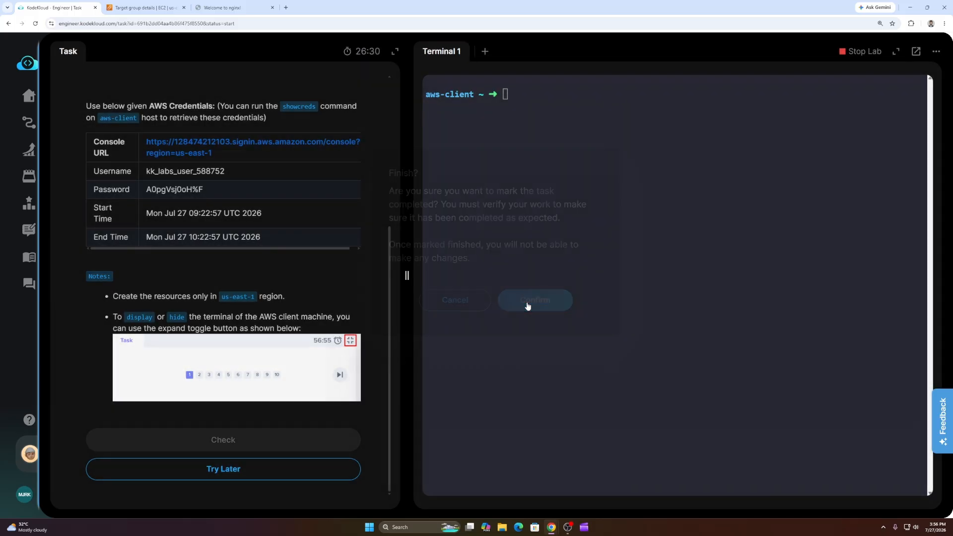